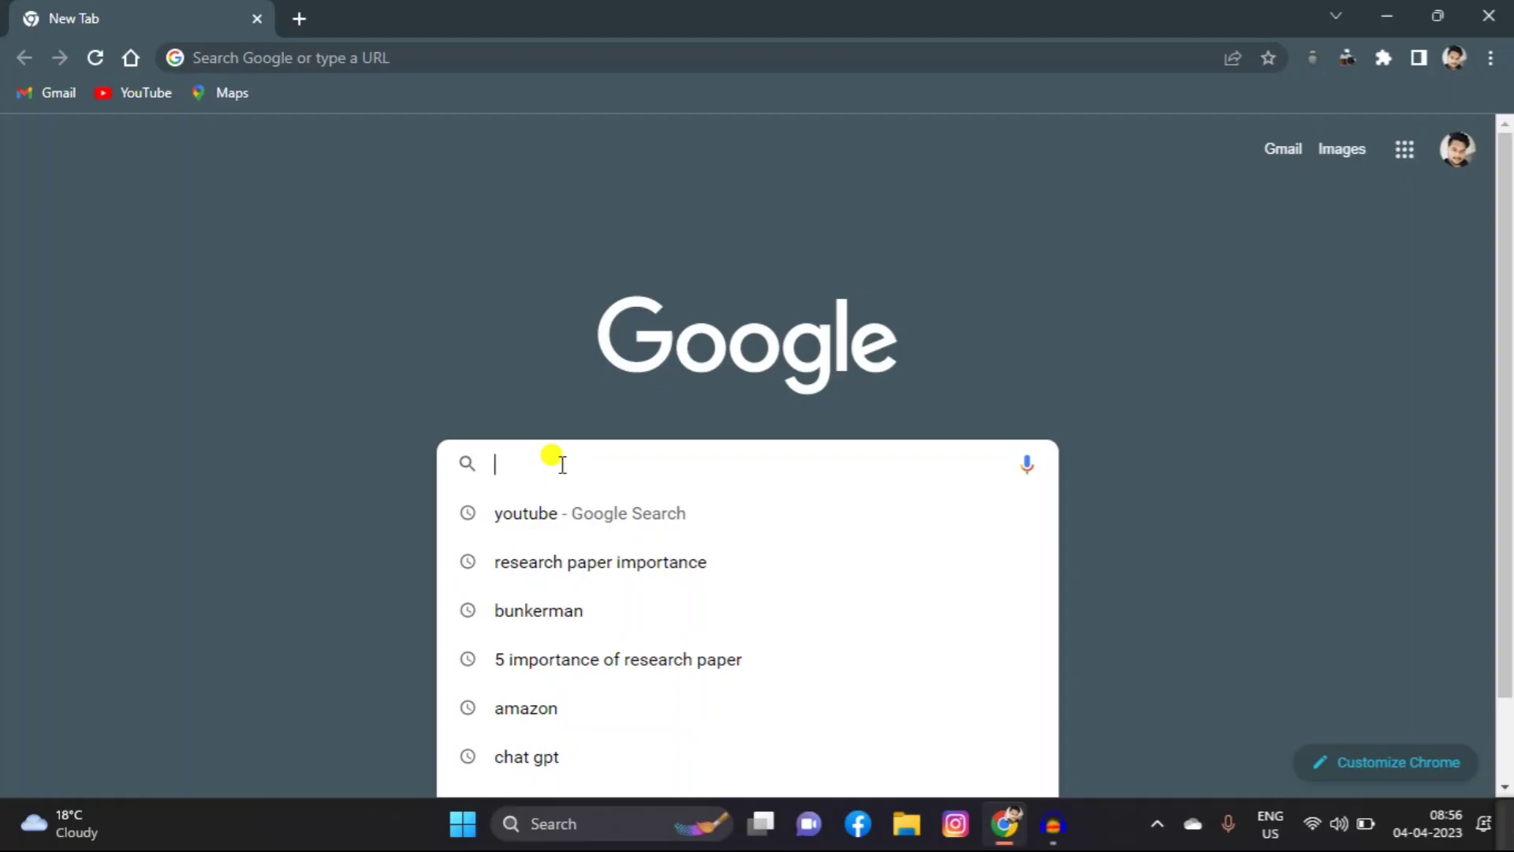
Step: Search Google for xampp and open the Apache Friends page offering XAMPP 8.2.0 downloads
{"action": "type", "text": "xampp"}
{"action": "key", "text": "Return"}
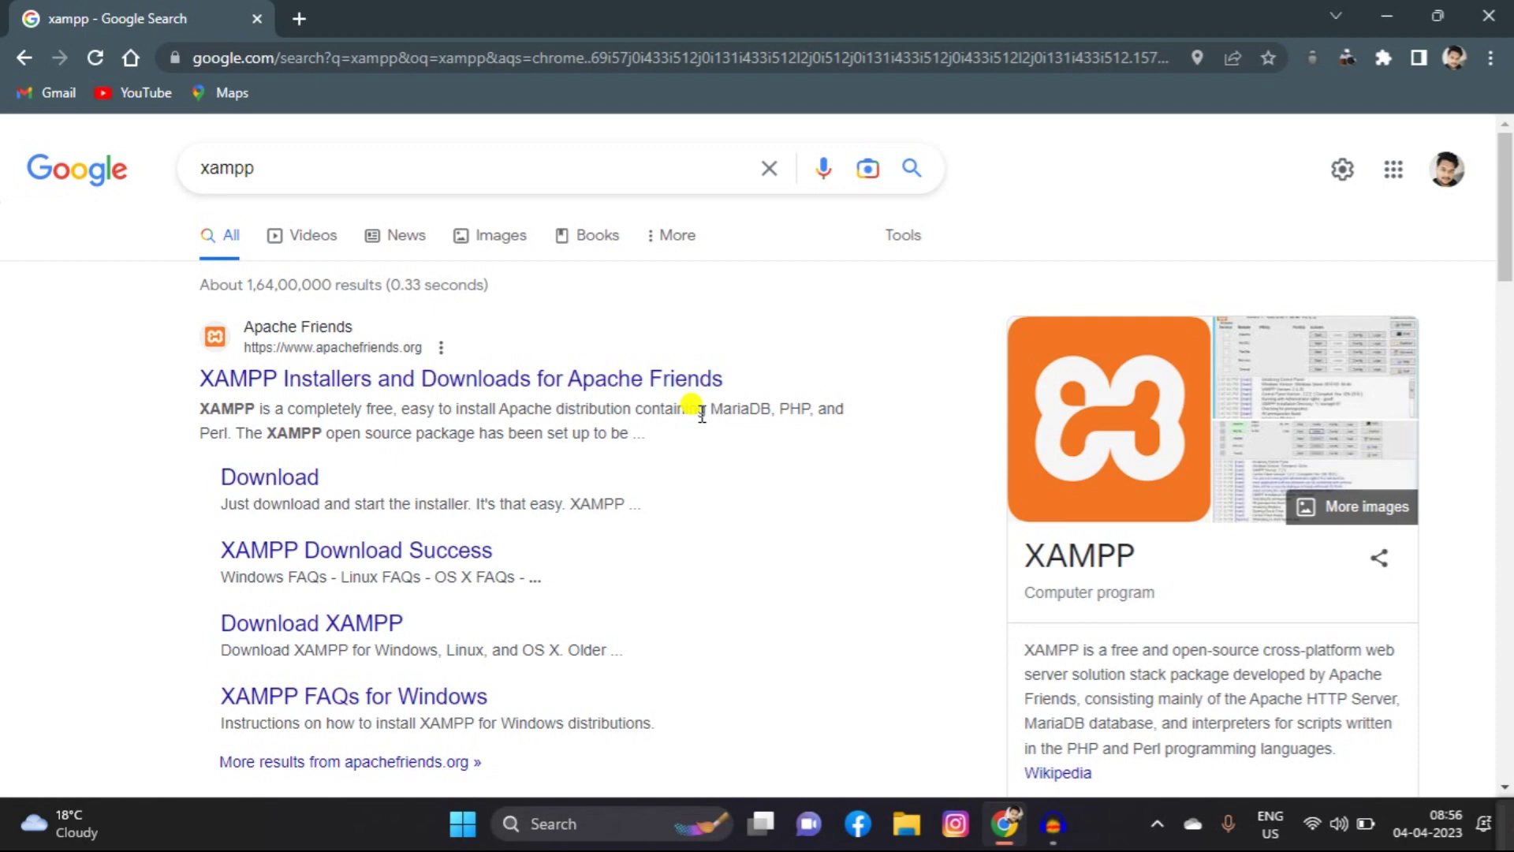
{"action": "left_click", "coordinate": [307, 380]}
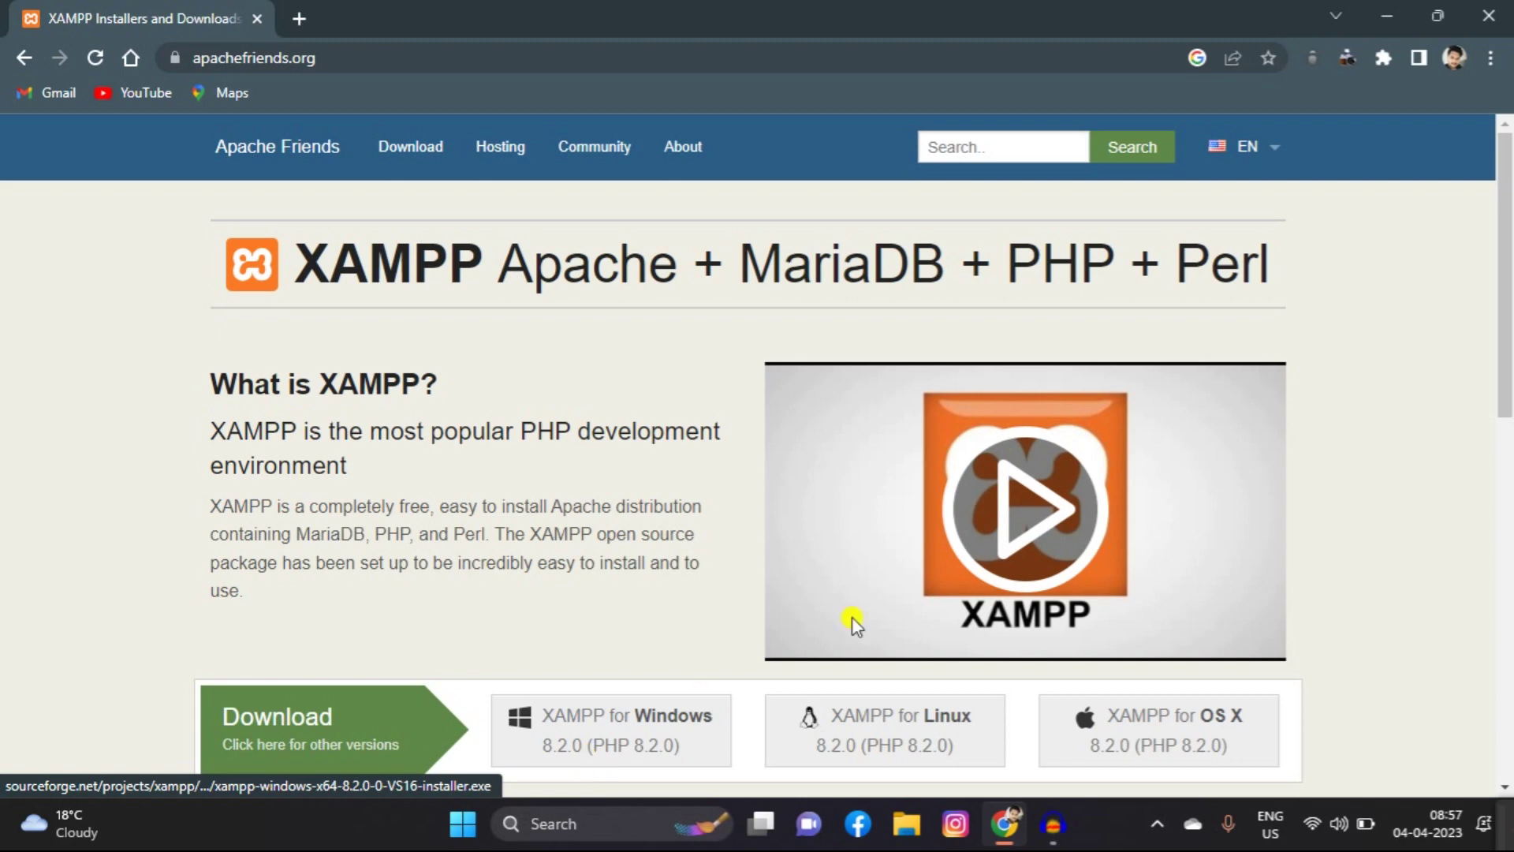
{"action": "left_click_drag", "start_coordinate": [1508, 270], "coordinate": [1508, 325]}
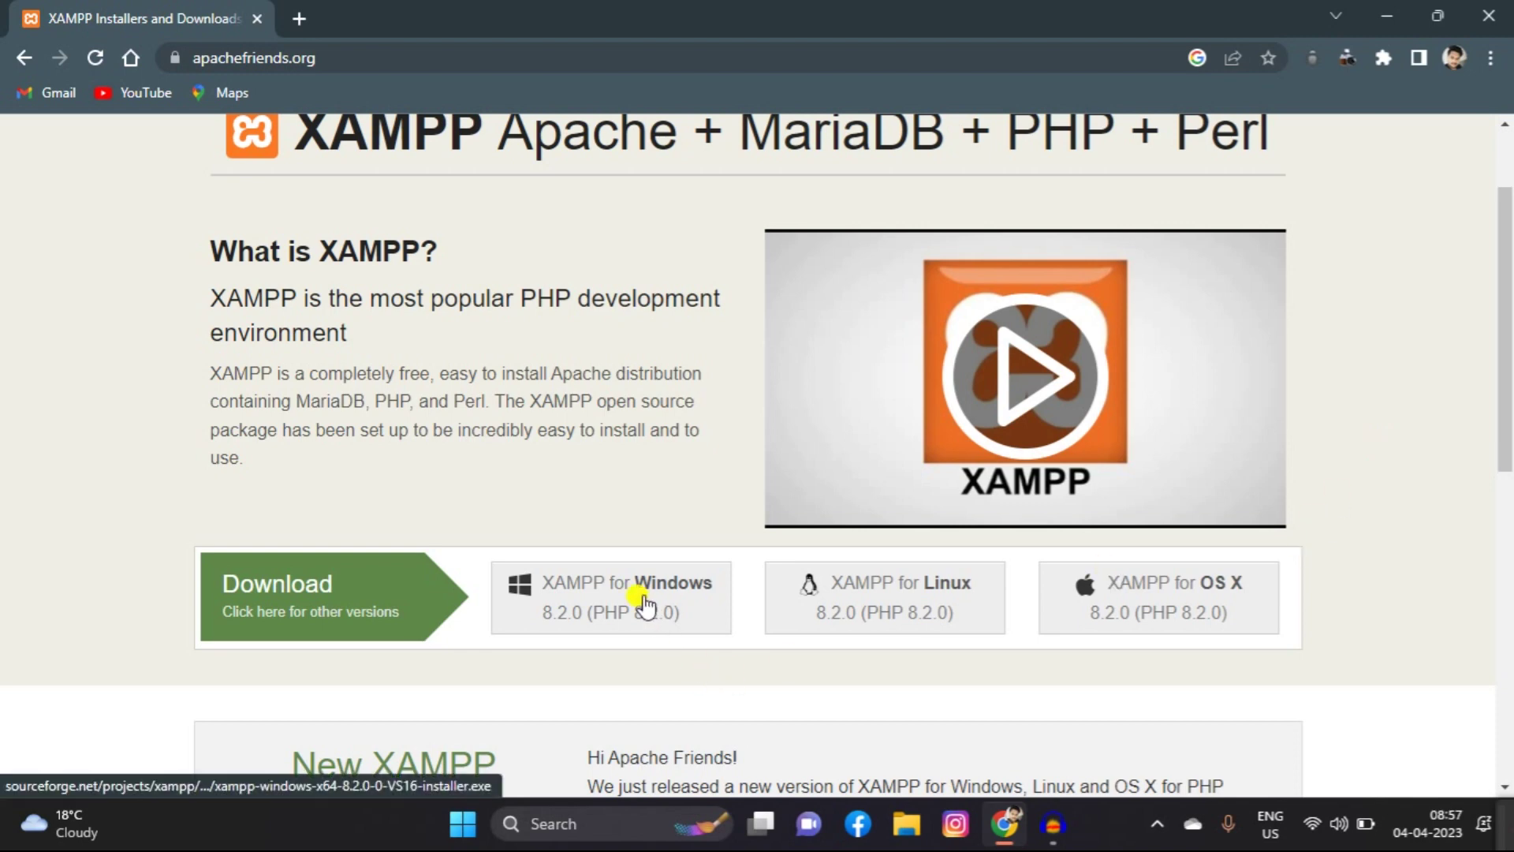
Step: Launch the XAMPP Control Panel from Windows search
{"action": "left_click", "coordinate": [582, 815]}
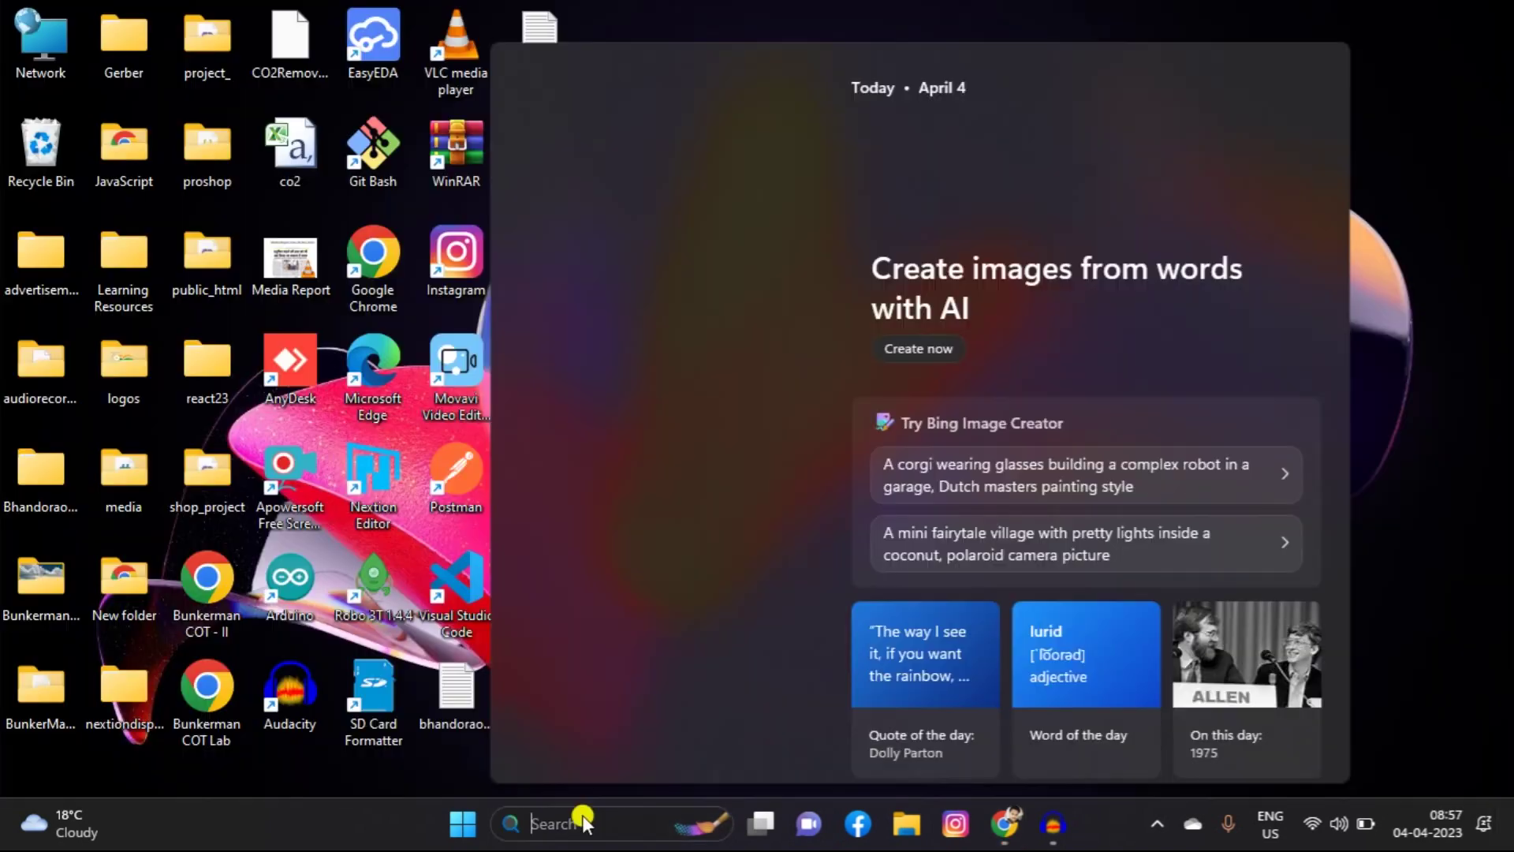
{"action": "type", "text": "xa"}
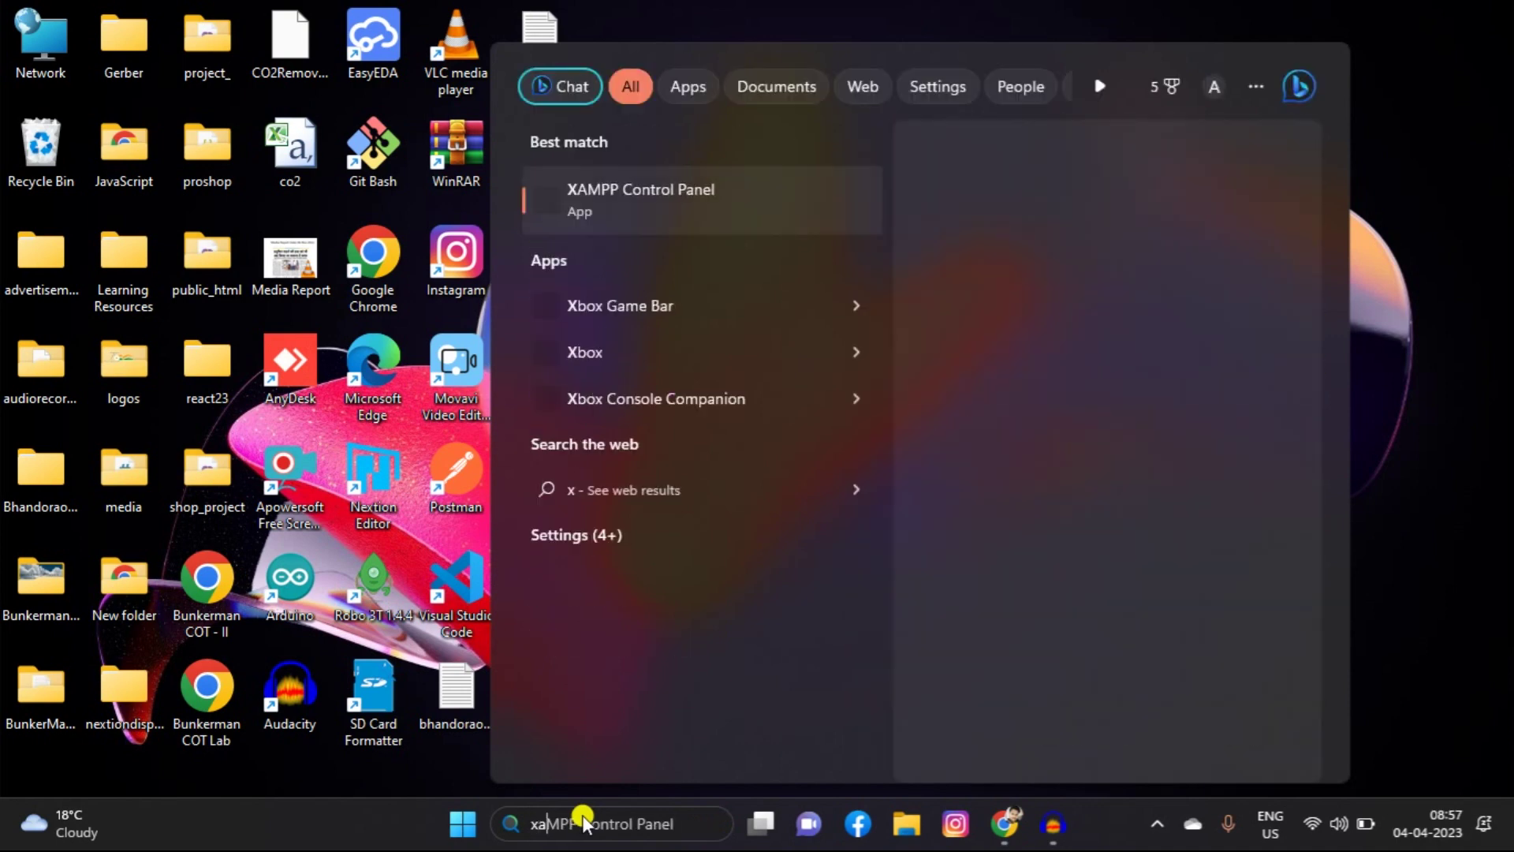
{"action": "type", "text": "mpp"}
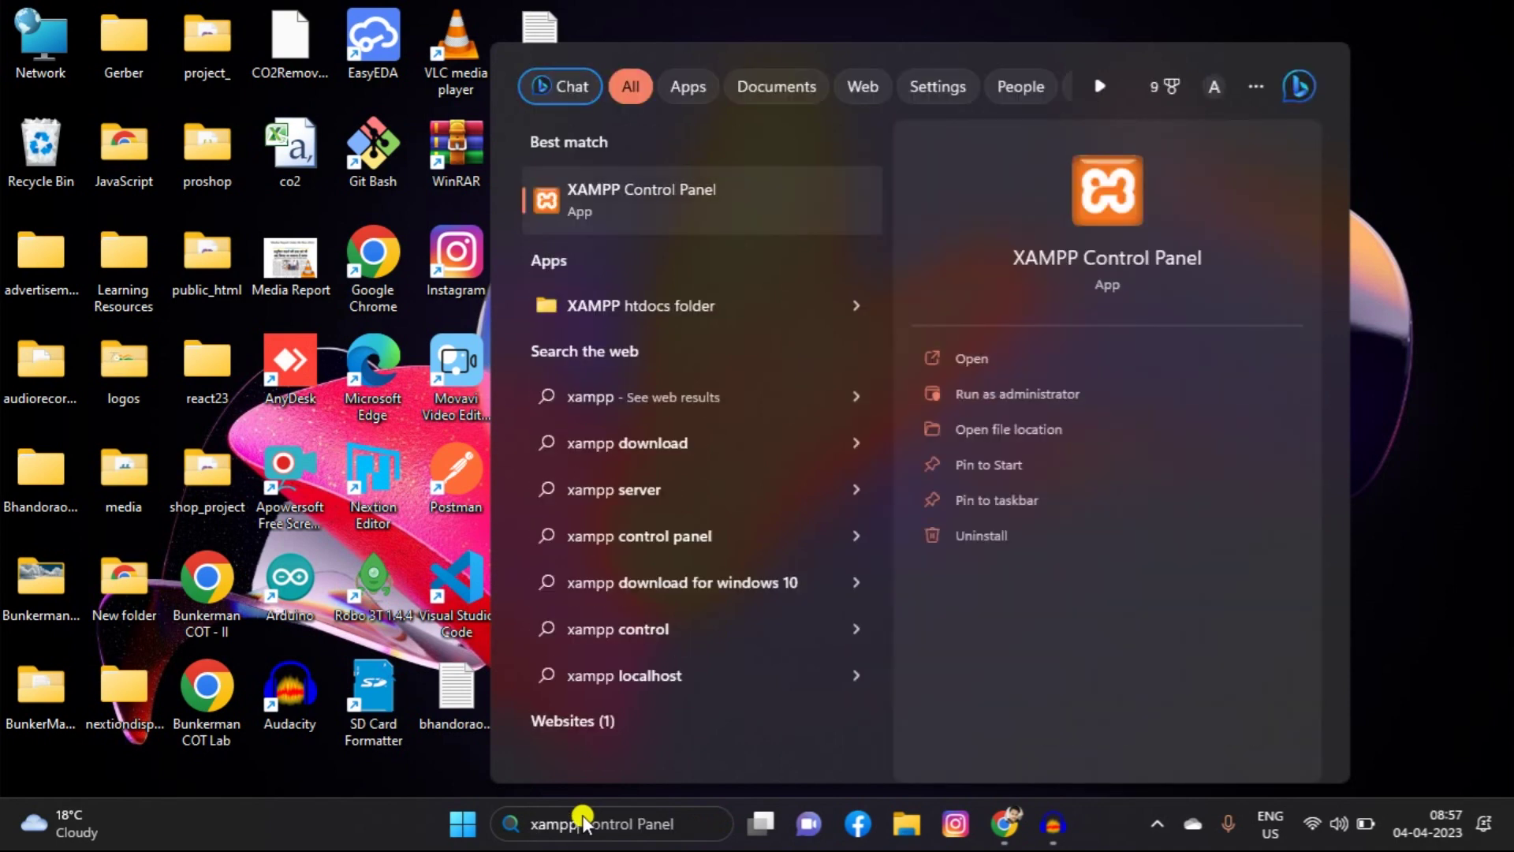
{"action": "key", "text": "Return"}
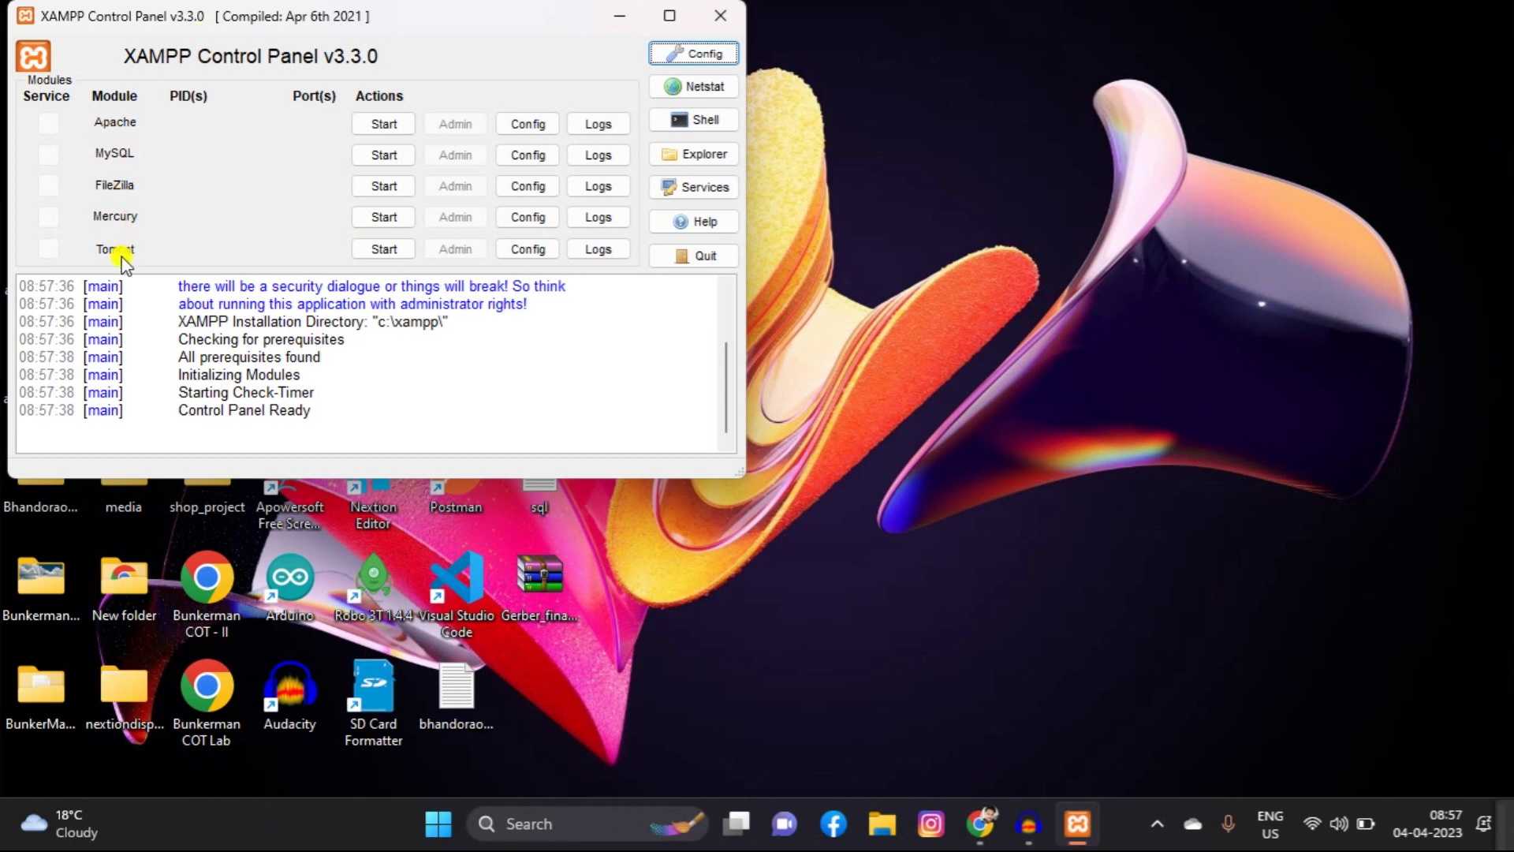
Step: Start the Apache and MySQL servers, then minimize the control panel
{"action": "left_click", "coordinate": [382, 123]}
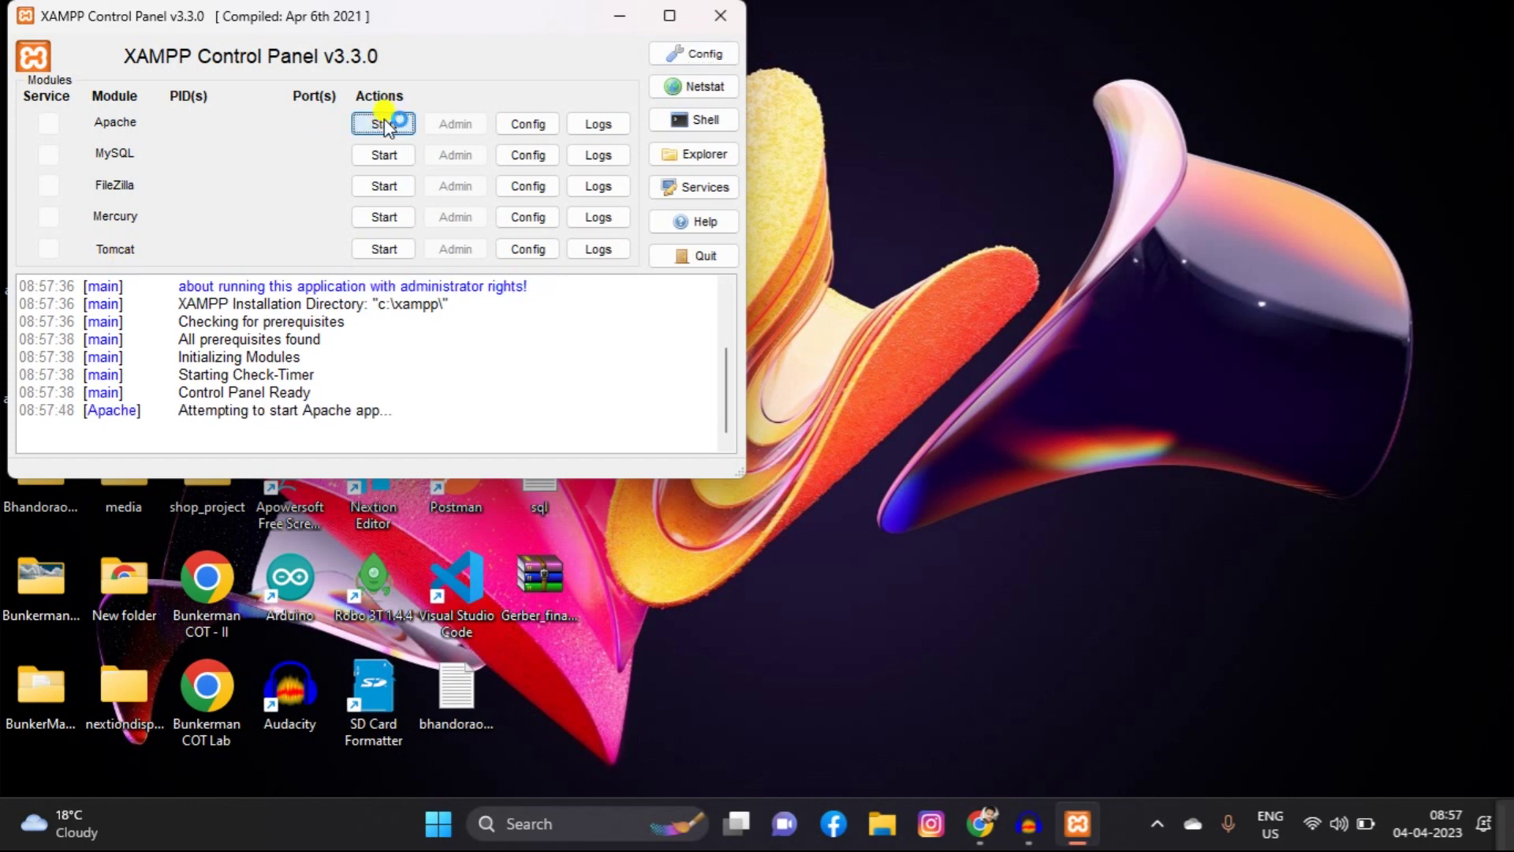
{"action": "left_click", "coordinate": [384, 154]}
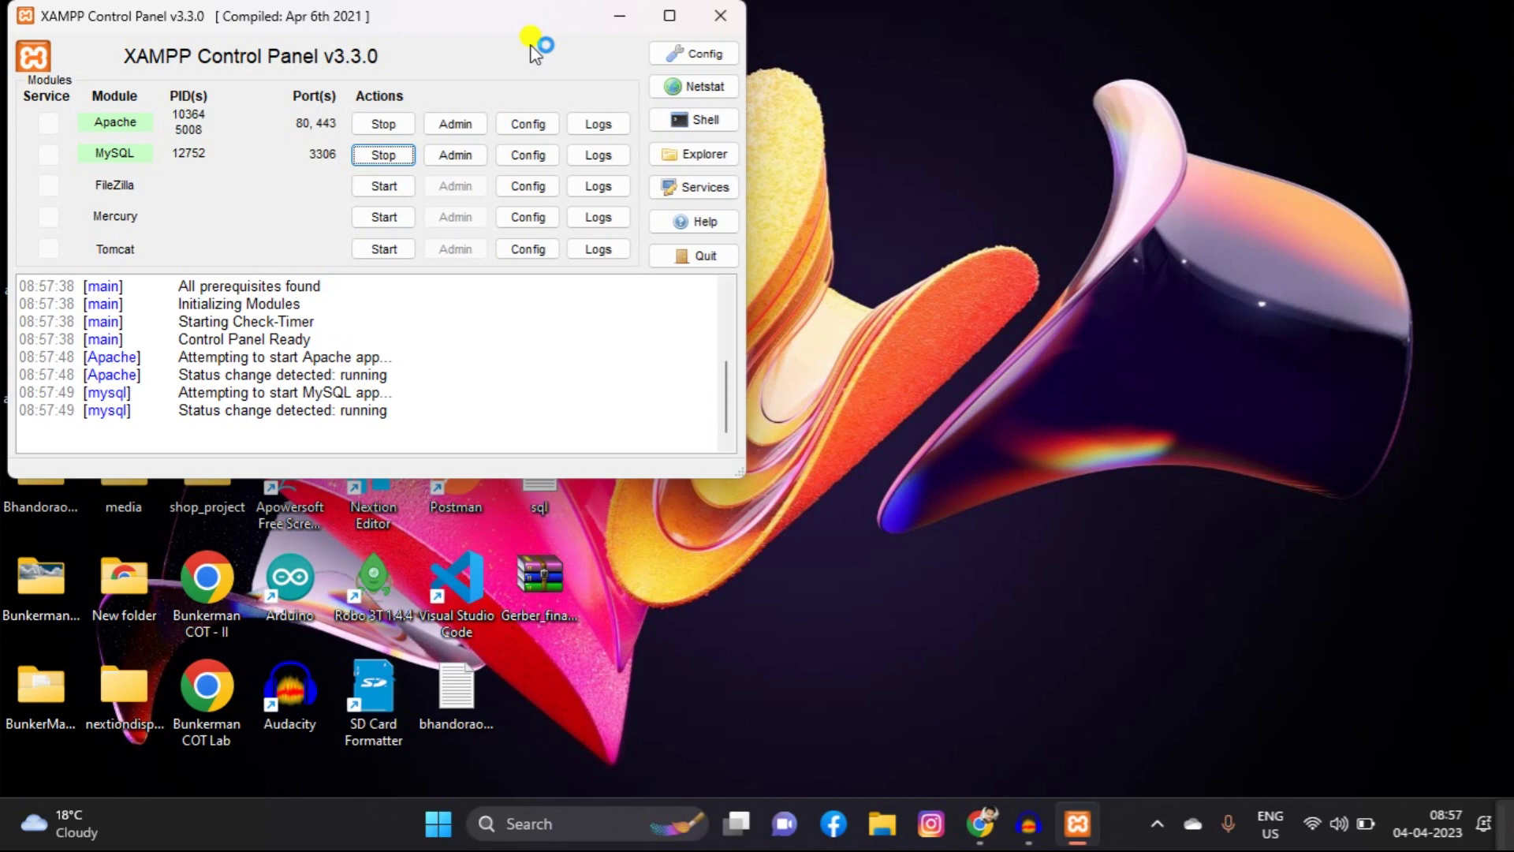
{"action": "left_click", "coordinate": [621, 15]}
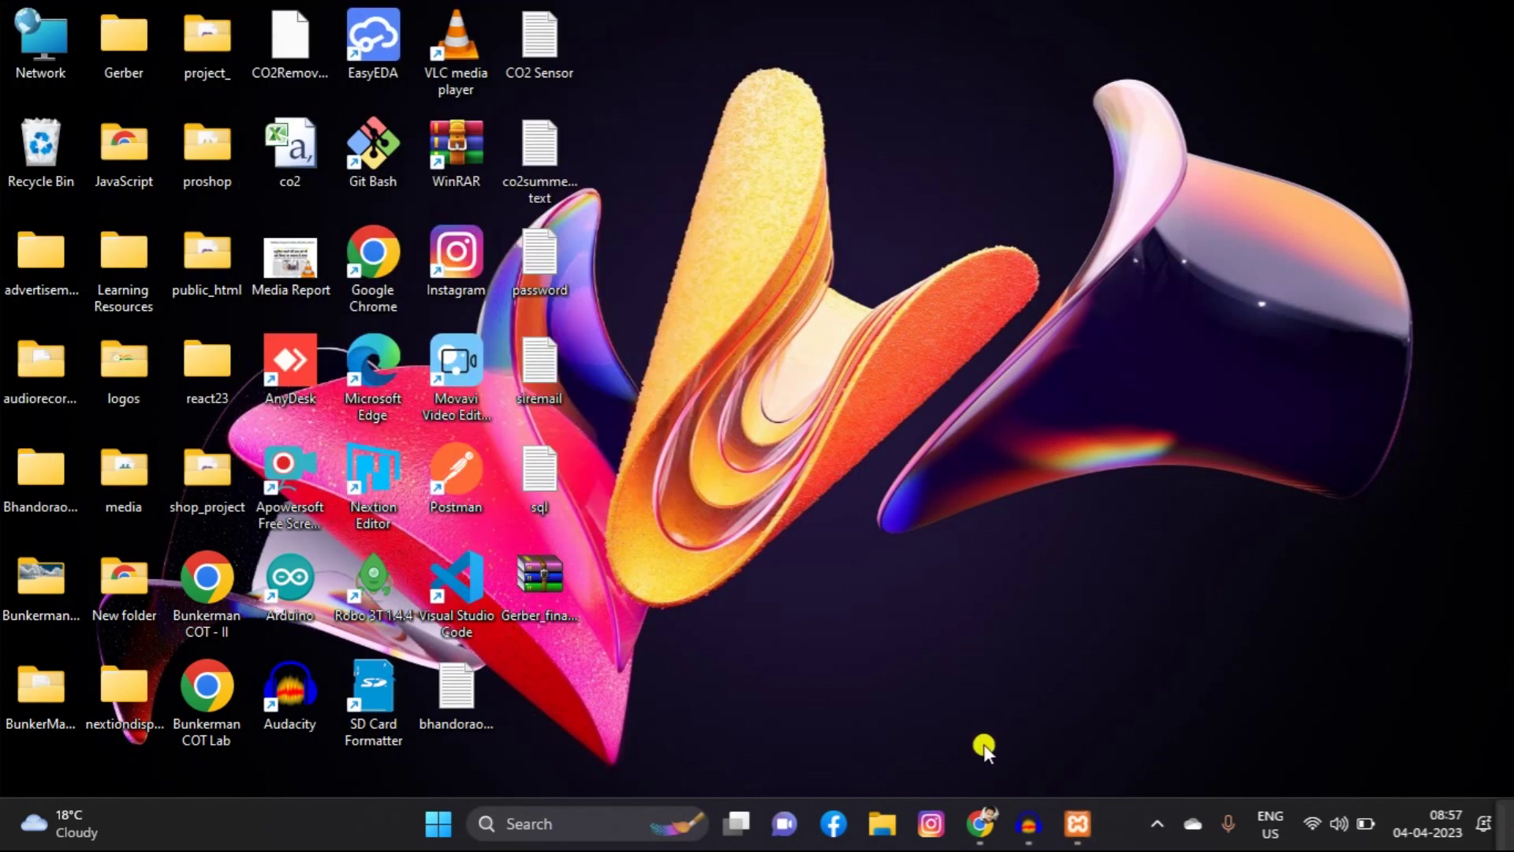
Step: Back in Chrome, search Google for 'wordpress download'
{"action": "left_click", "coordinate": [980, 823]}
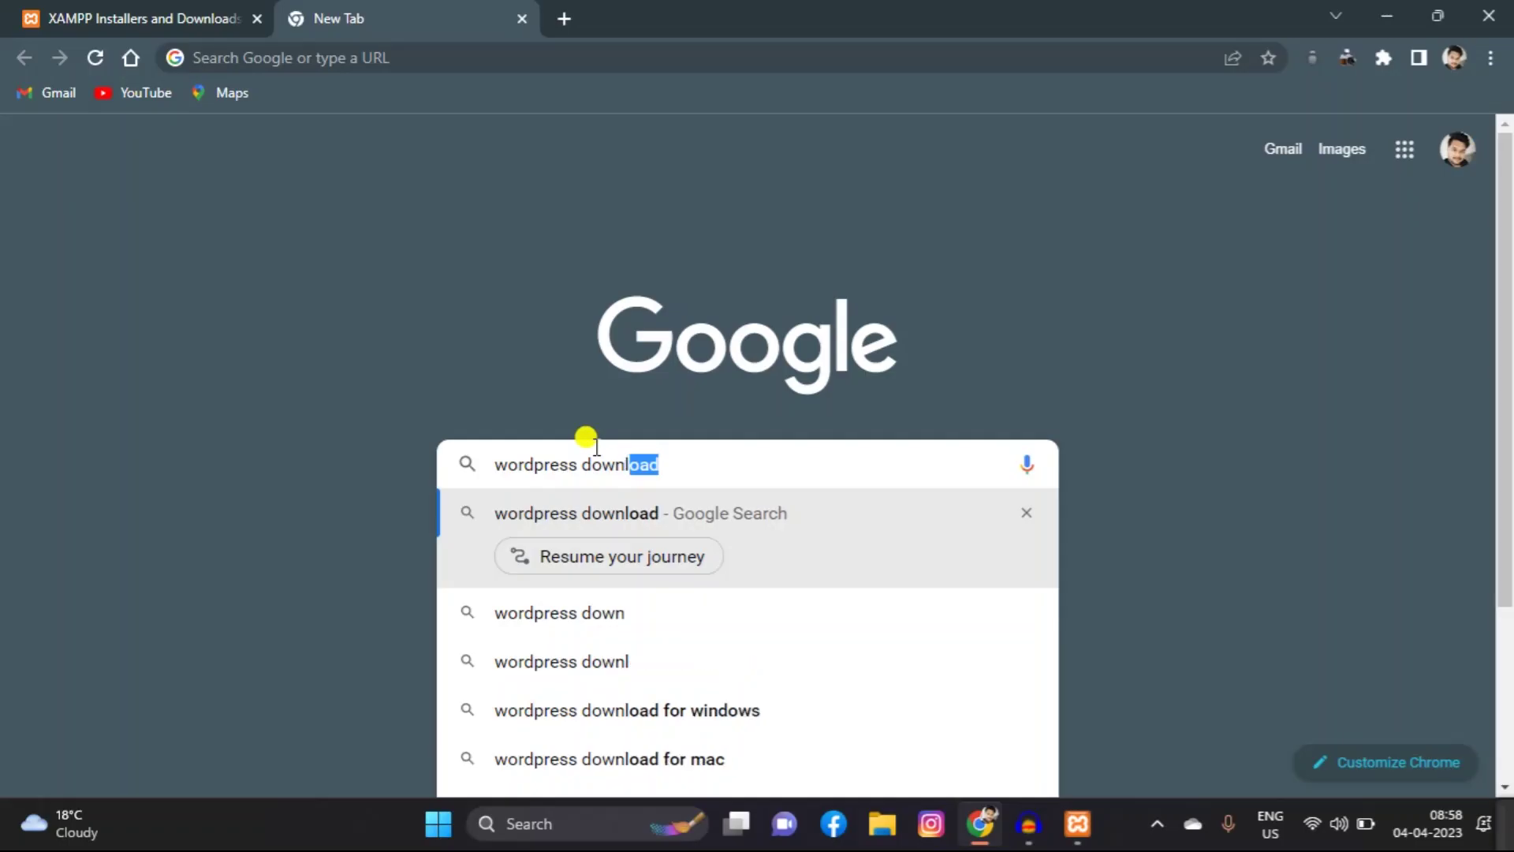
{"action": "type", "text": "load"}
{"action": "key", "text": "Return"}
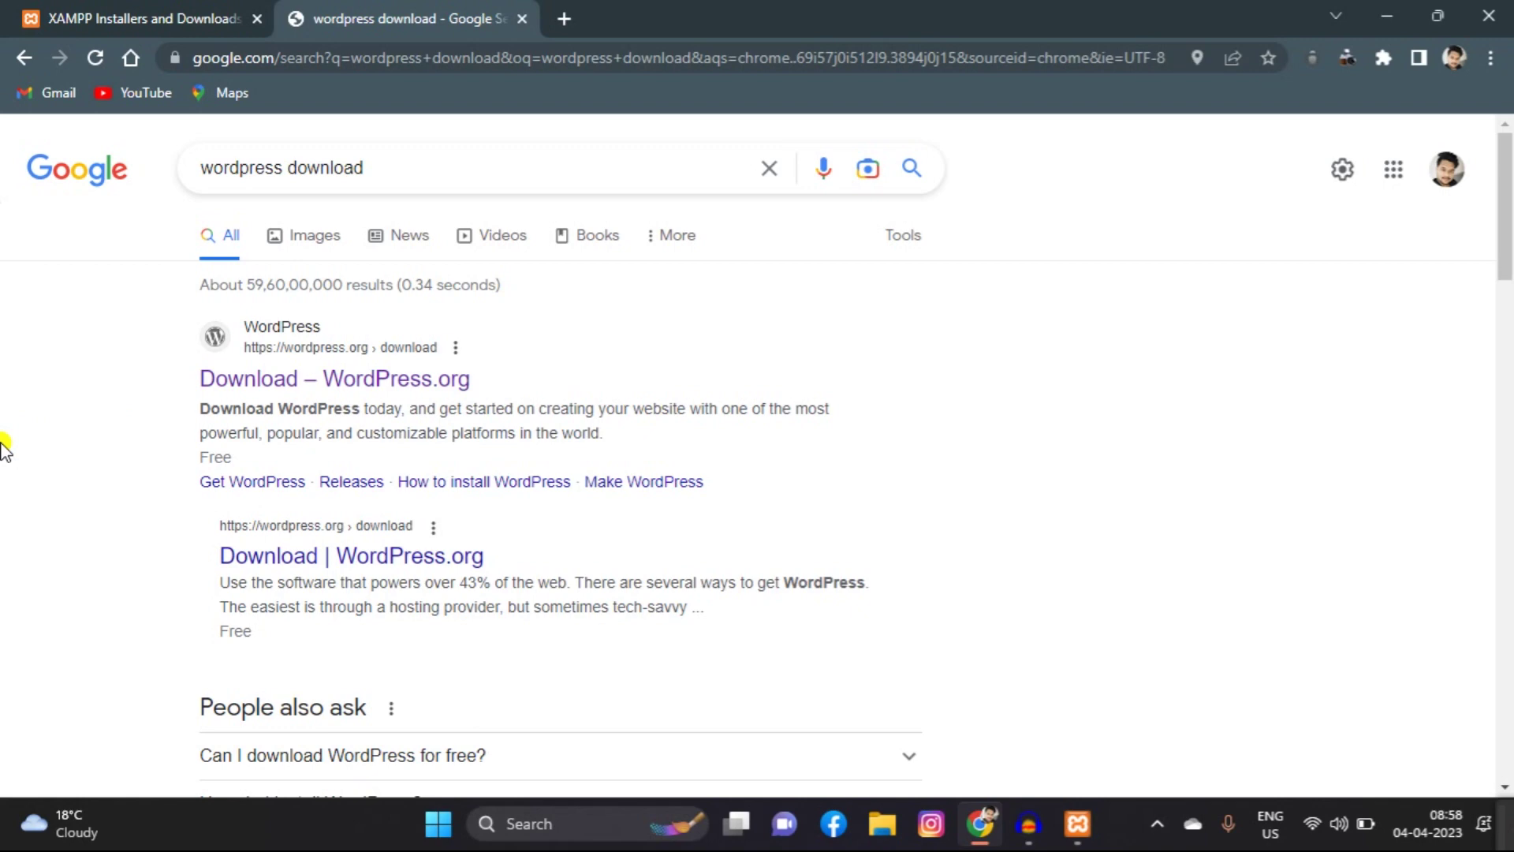
{"action": "scroll", "coordinate": [4, 449], "scroll_direction": "down", "scroll_amount": 5}
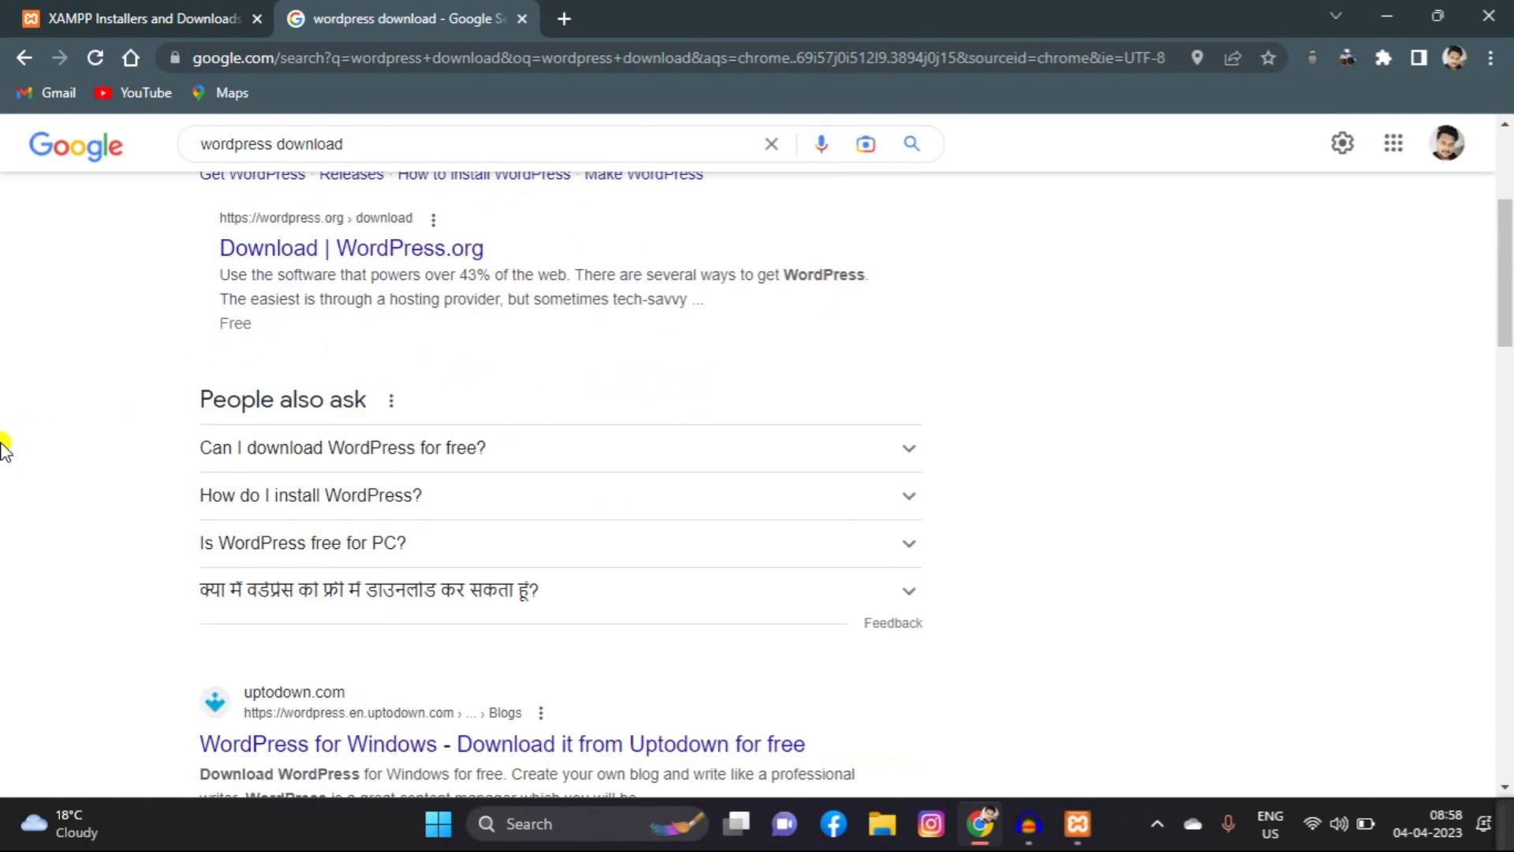
{"action": "scroll", "coordinate": [4, 450], "scroll_direction": "up", "scroll_amount": 5}
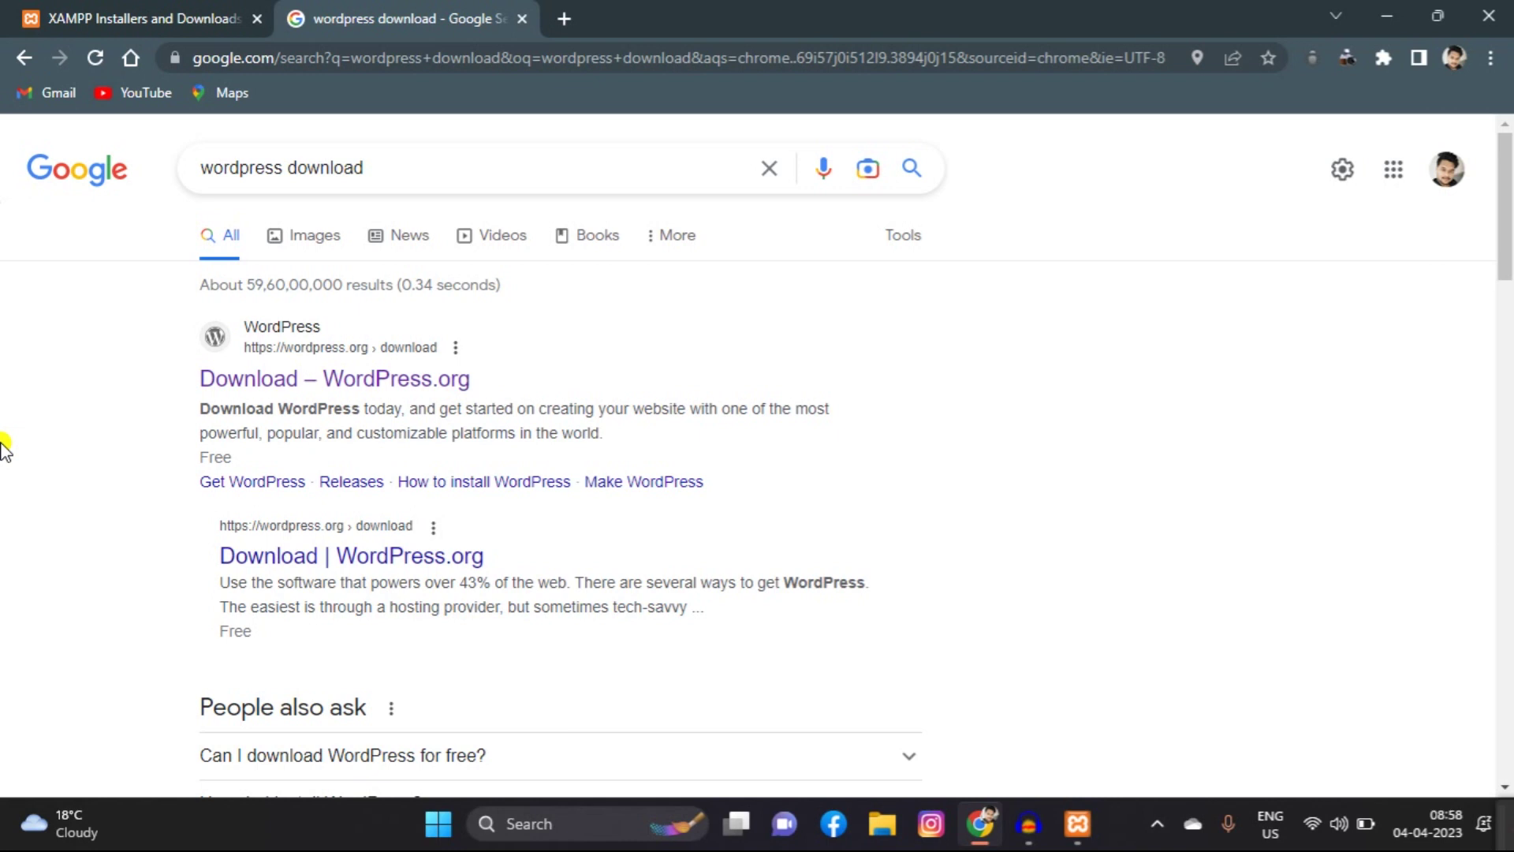
Step: Open the WordPress.org download page and download WordPress 6.2
{"action": "left_click", "coordinate": [255, 390]}
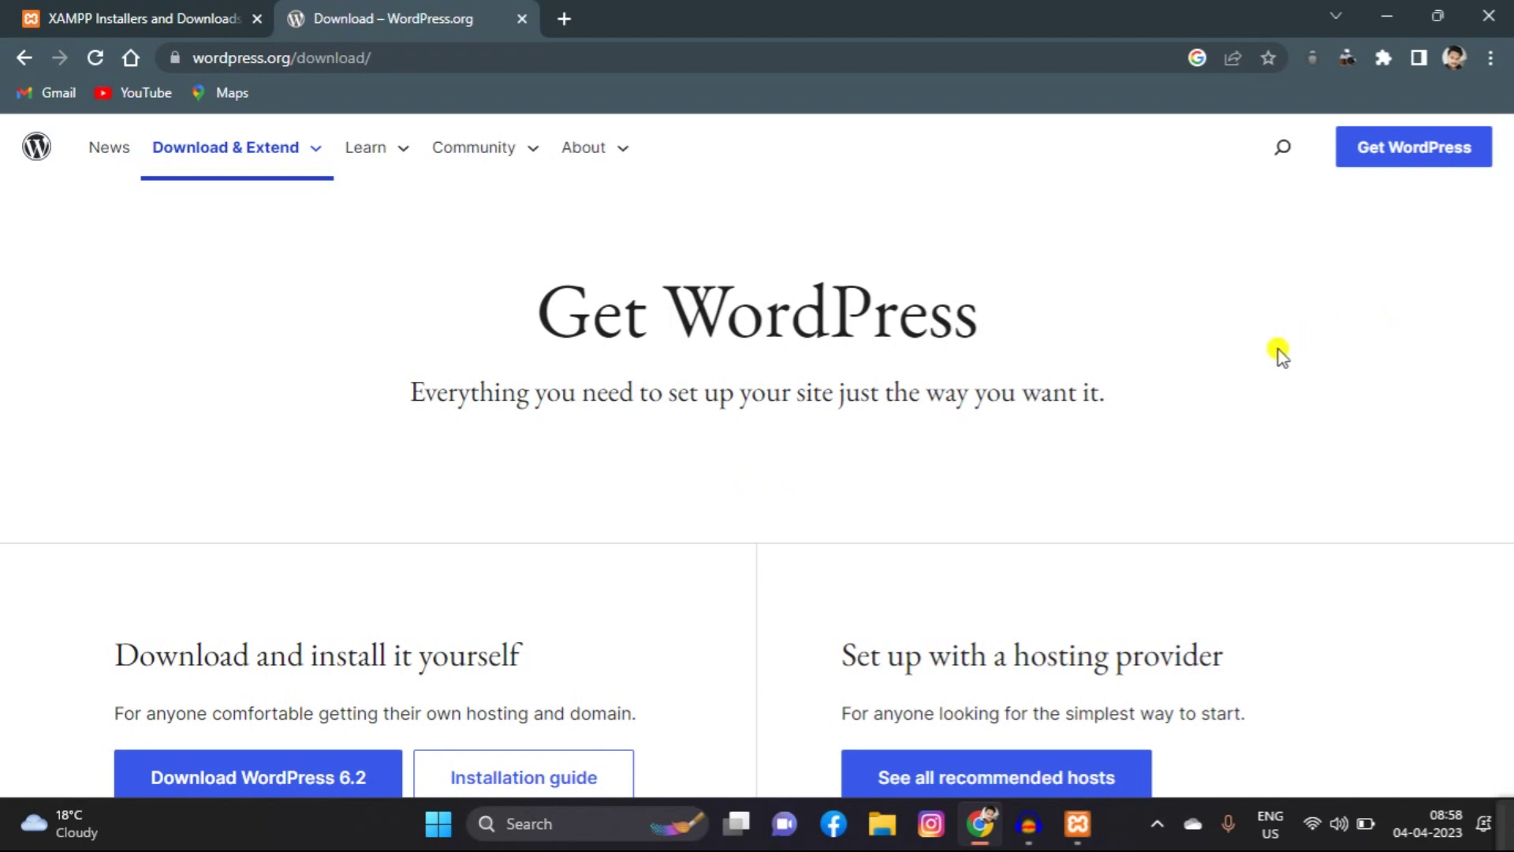
{"action": "scroll", "coordinate": [1279, 353], "scroll_direction": "down", "scroll_amount": 1}
{"action": "scroll", "coordinate": [1279, 348], "scroll_direction": "down", "scroll_amount": 4}
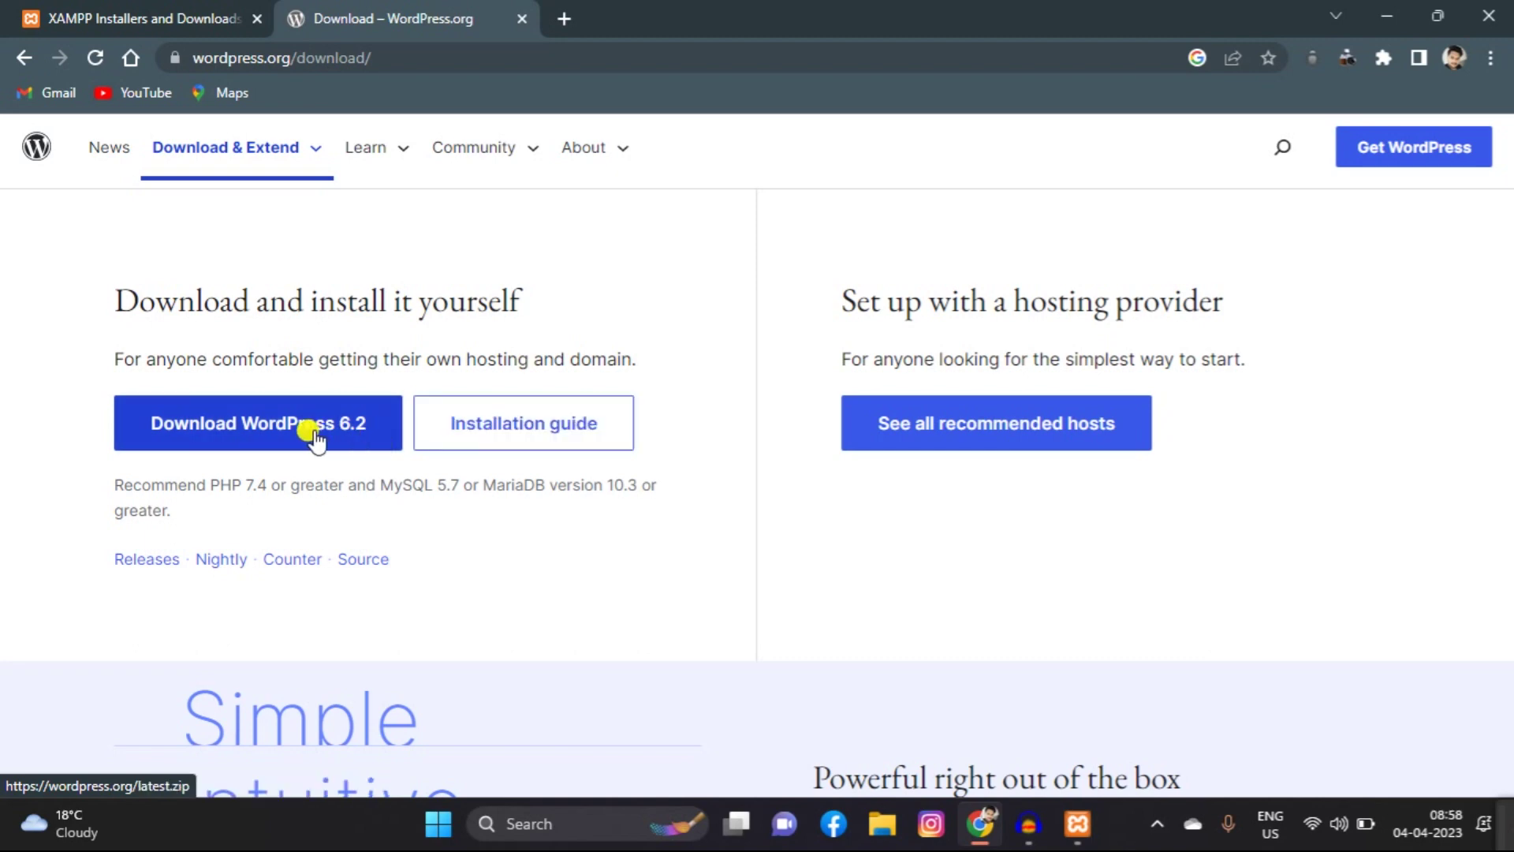
{"action": "left_click", "coordinate": [314, 435]}
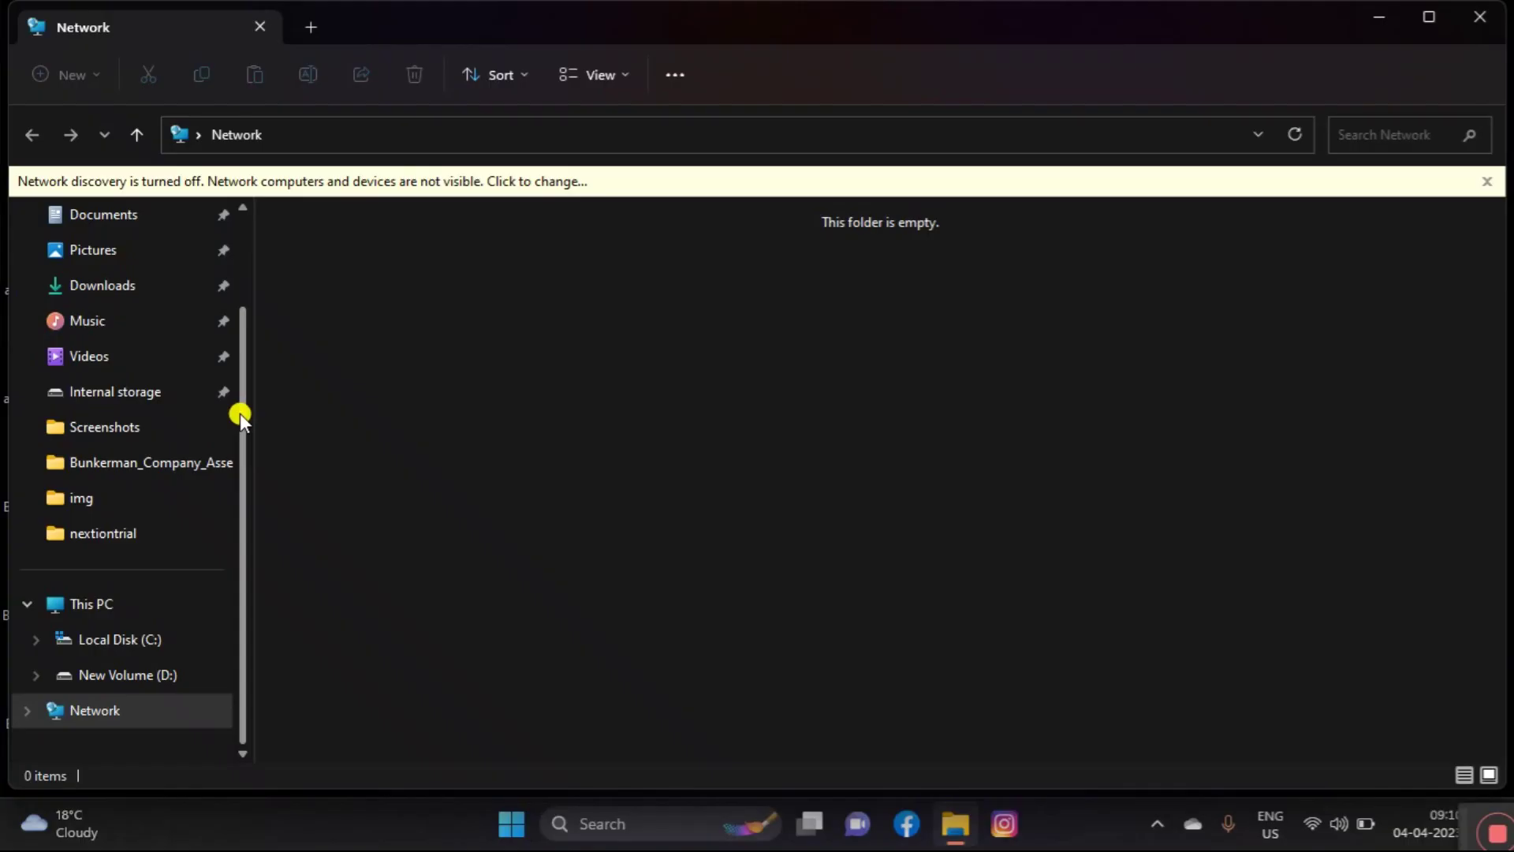
Step: Open the extracted wordpress-6.2 folder in Downloads and select the wordpress folder inside
{"action": "left_click_drag", "start_coordinate": [240, 414], "coordinate": [245, 277]}
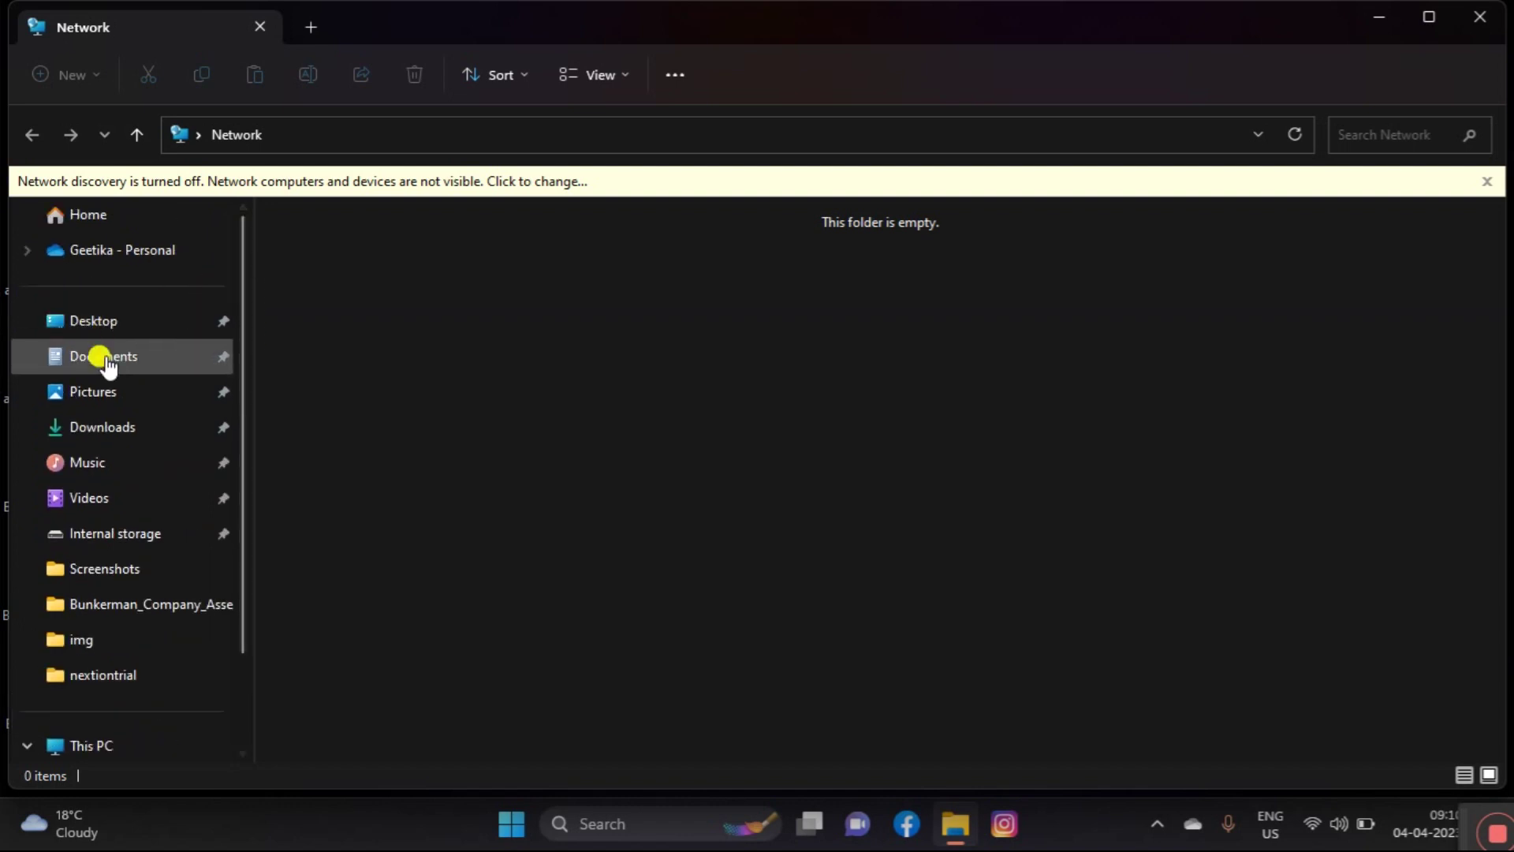
{"action": "left_click", "coordinate": [117, 424]}
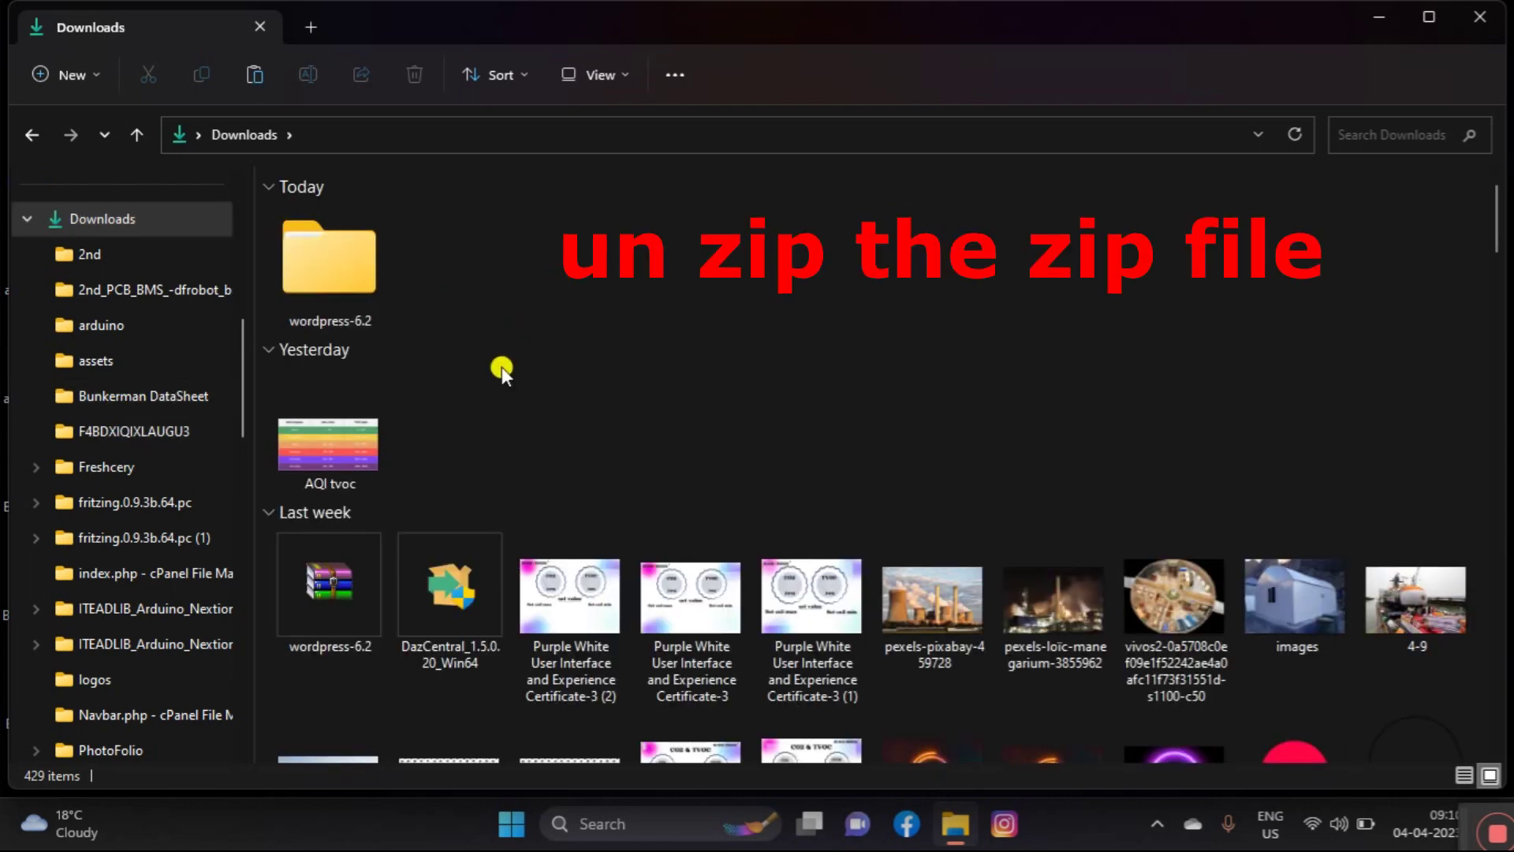
{"action": "left_click", "coordinate": [317, 604]}
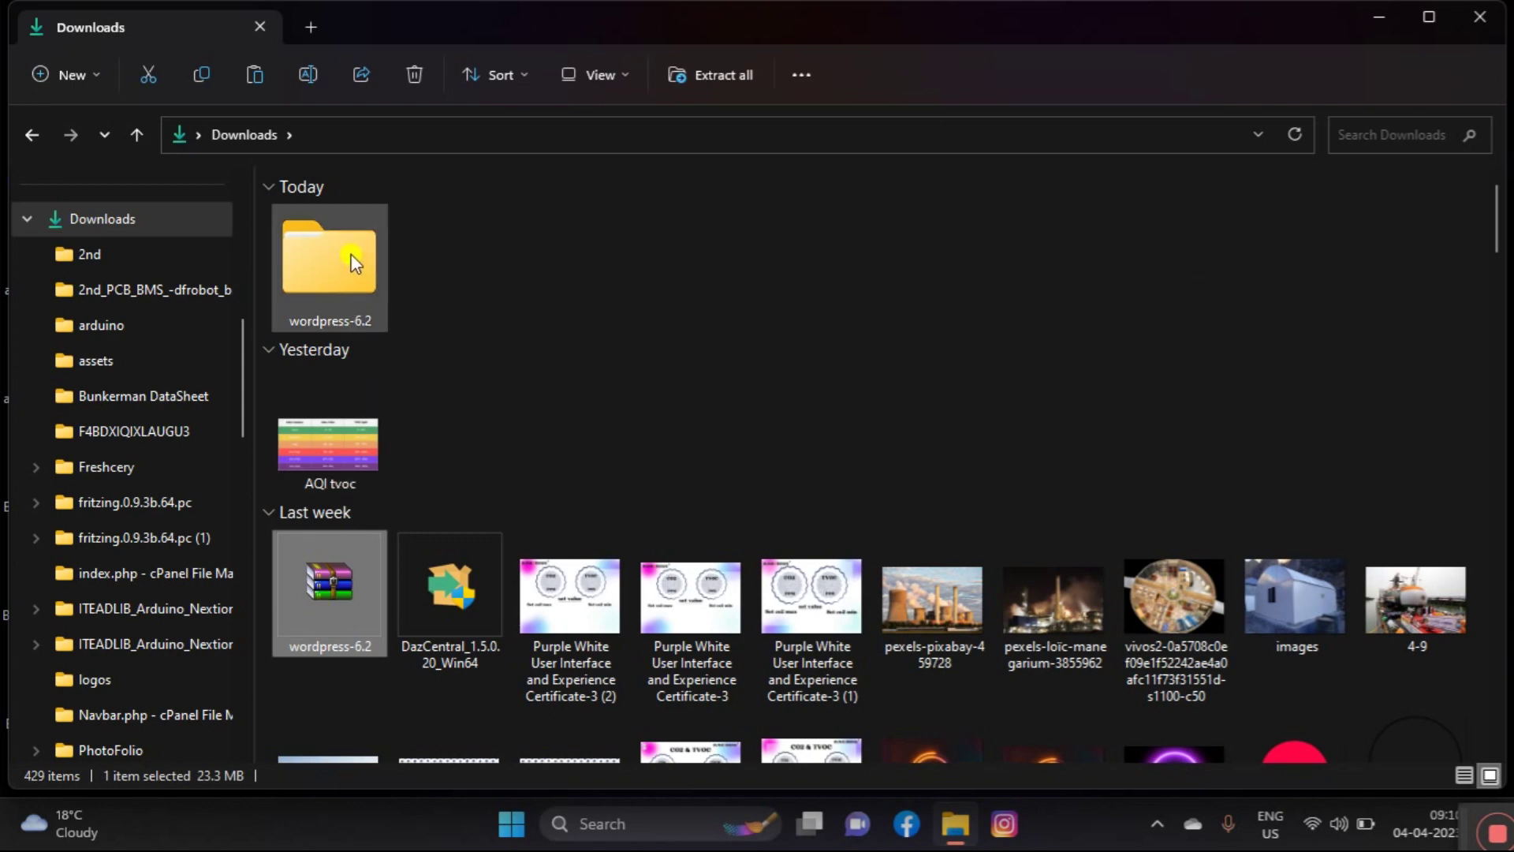
{"action": "mouse_move", "coordinate": [352, 260]}
{"action": "left_click", "coordinate": [541, 291]}
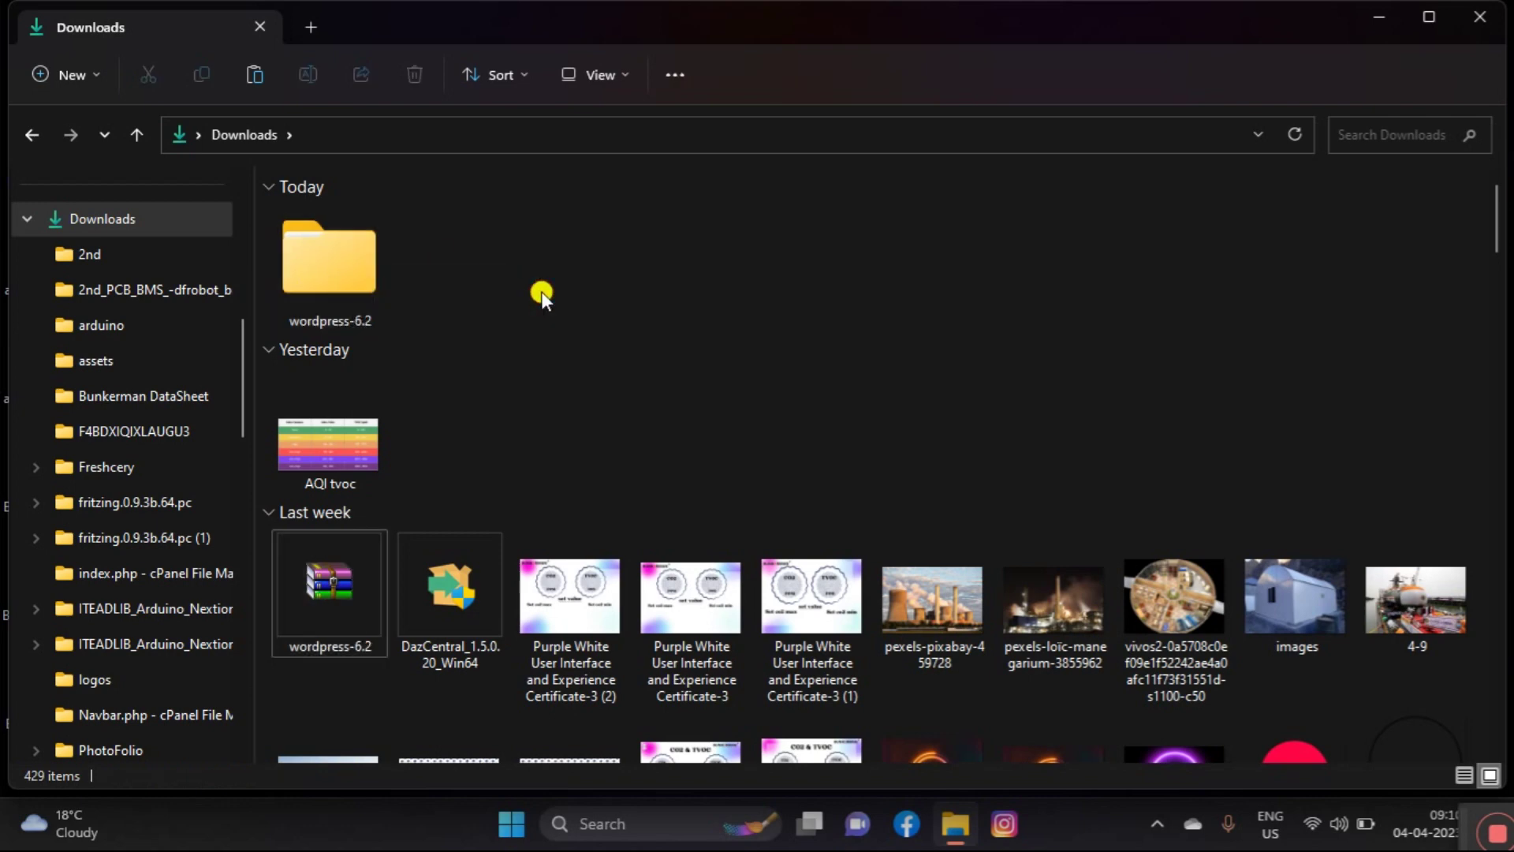
{"action": "double_click", "coordinate": [377, 247]}
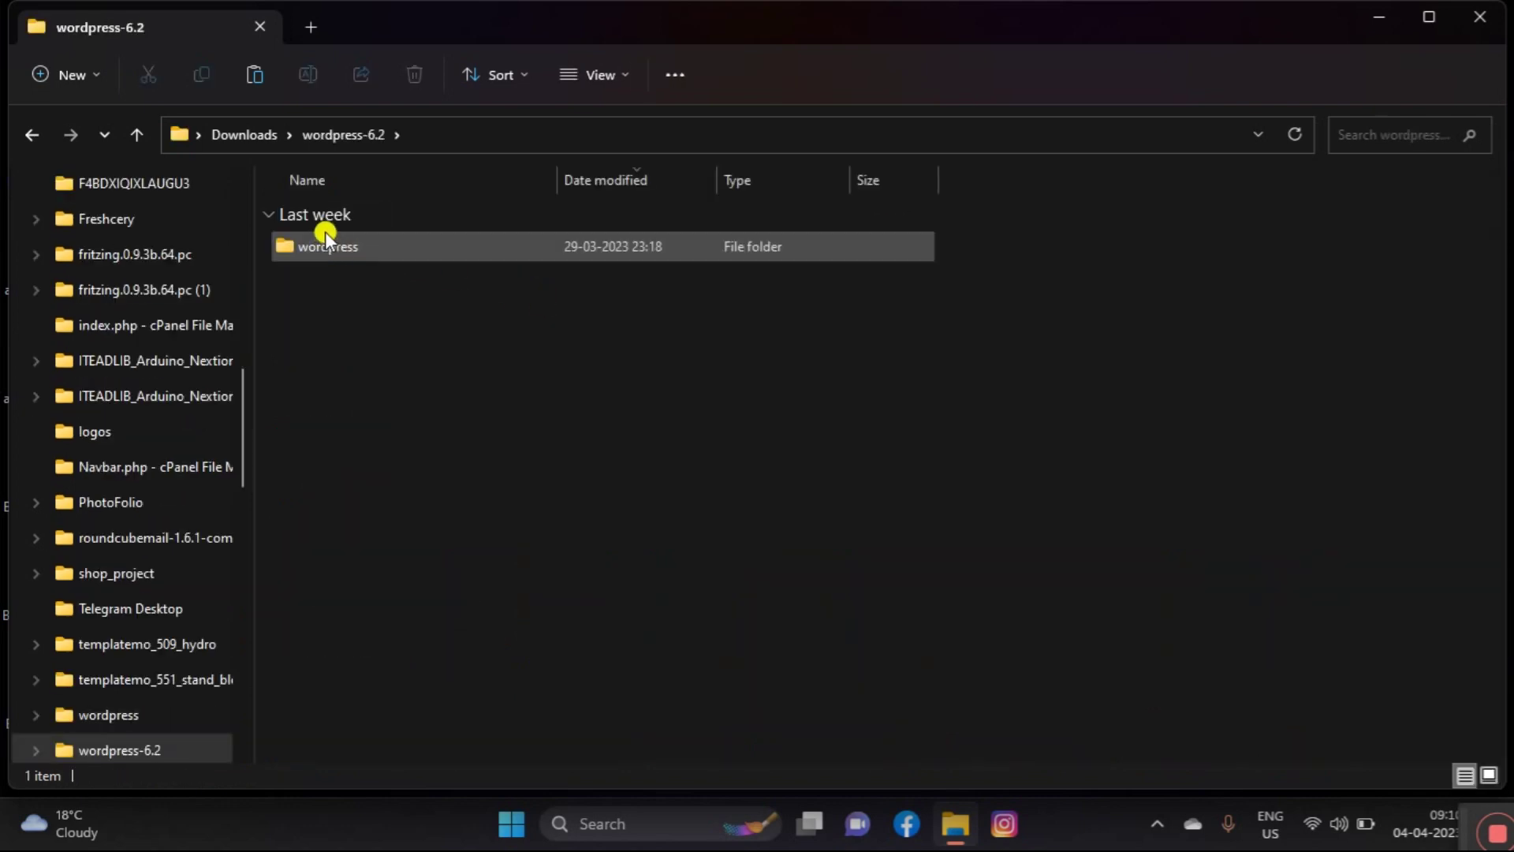
{"action": "left_click", "coordinate": [352, 246]}
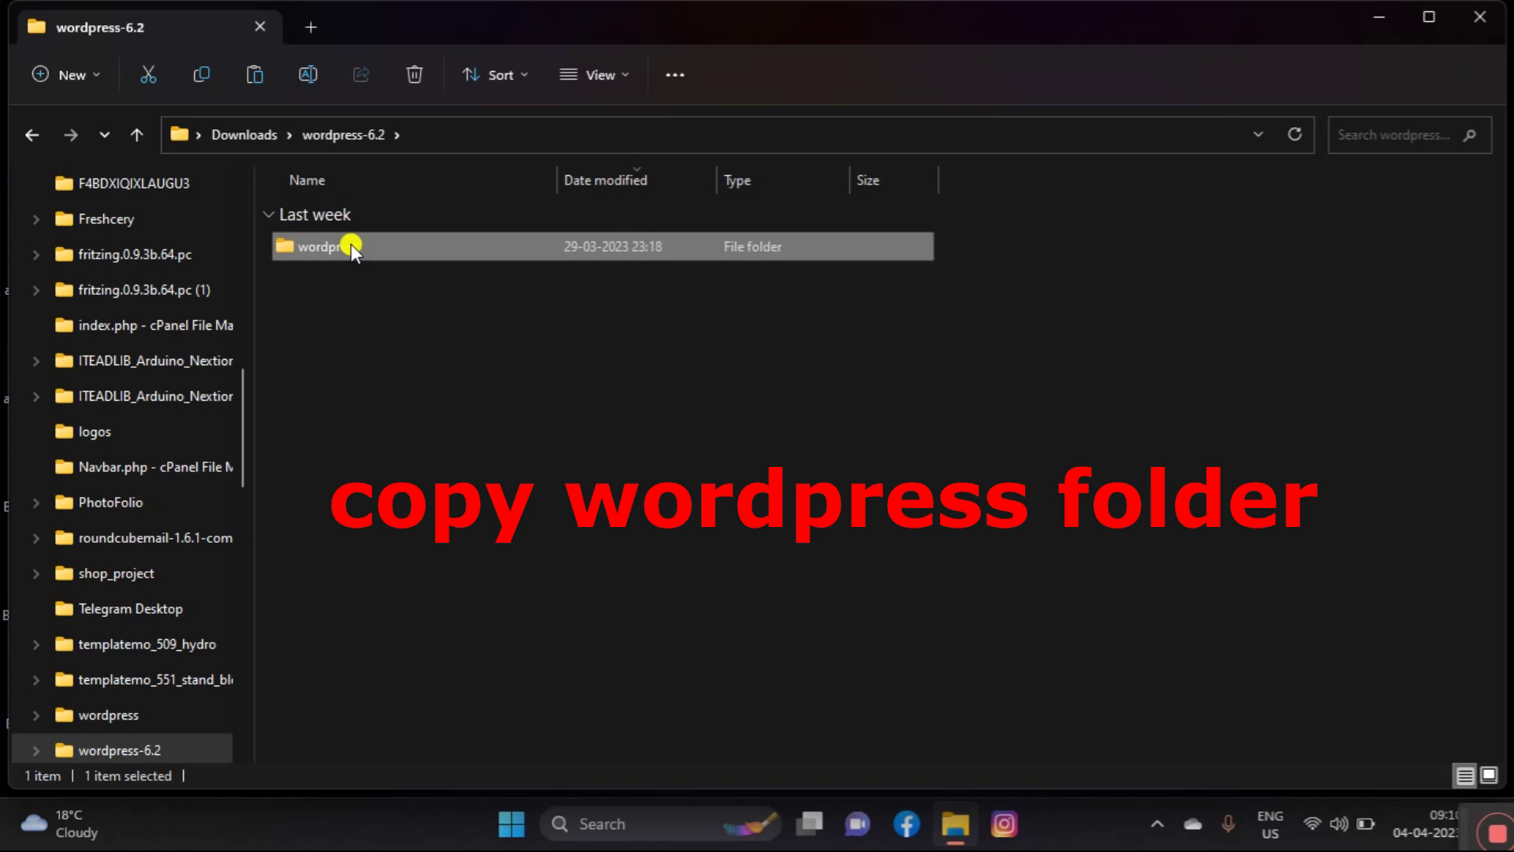
{"action": "left_click_drag", "start_coordinate": [243, 423], "coordinate": [243, 676]}
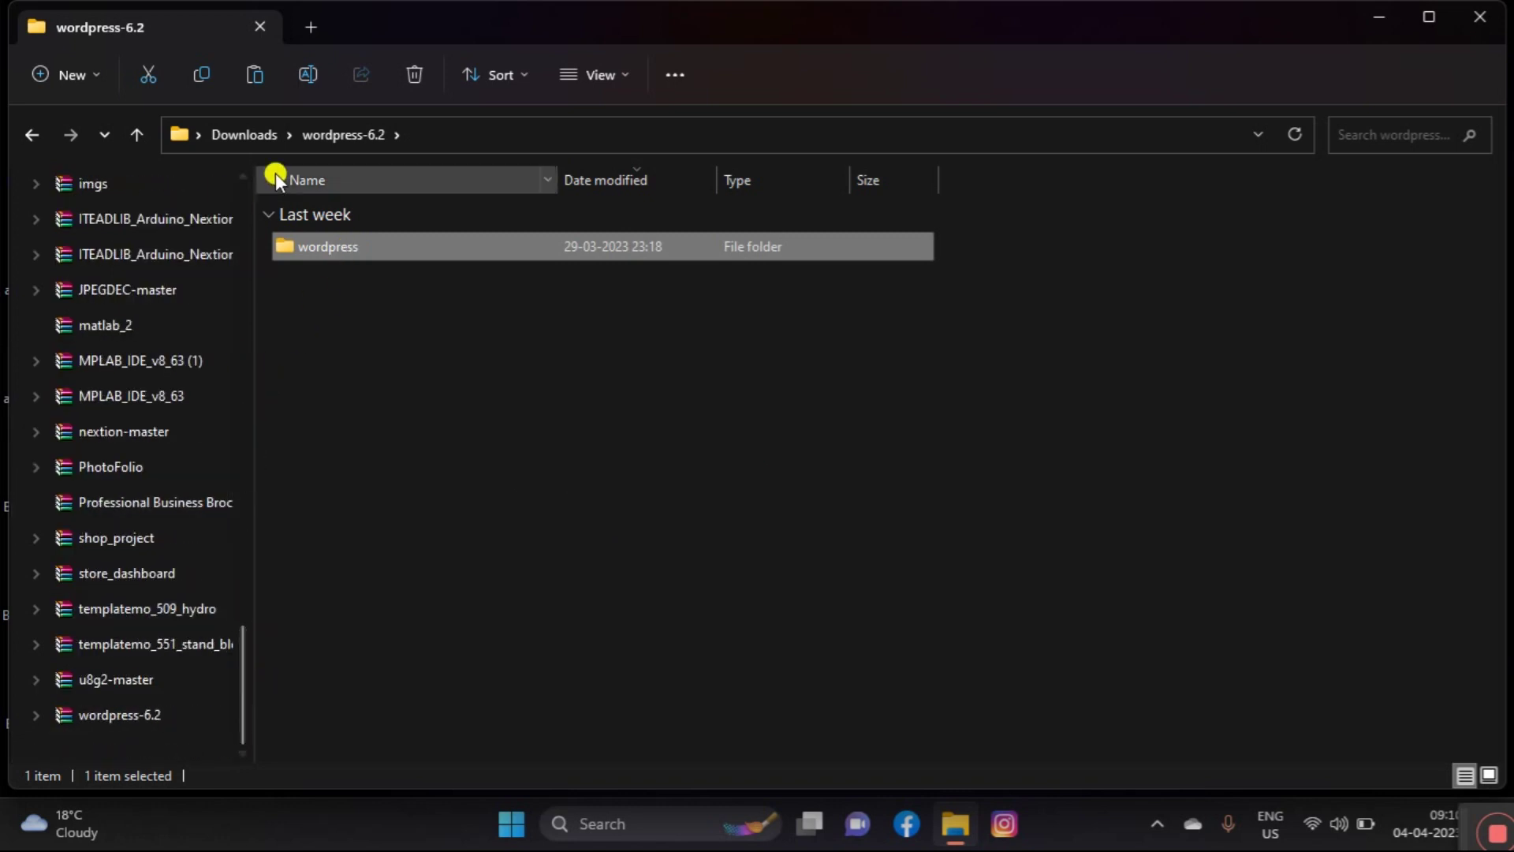
Step: Navigate to C:\xampp\htdocs and confirm the wordpress folder is there
{"action": "left_click", "coordinate": [139, 137]}
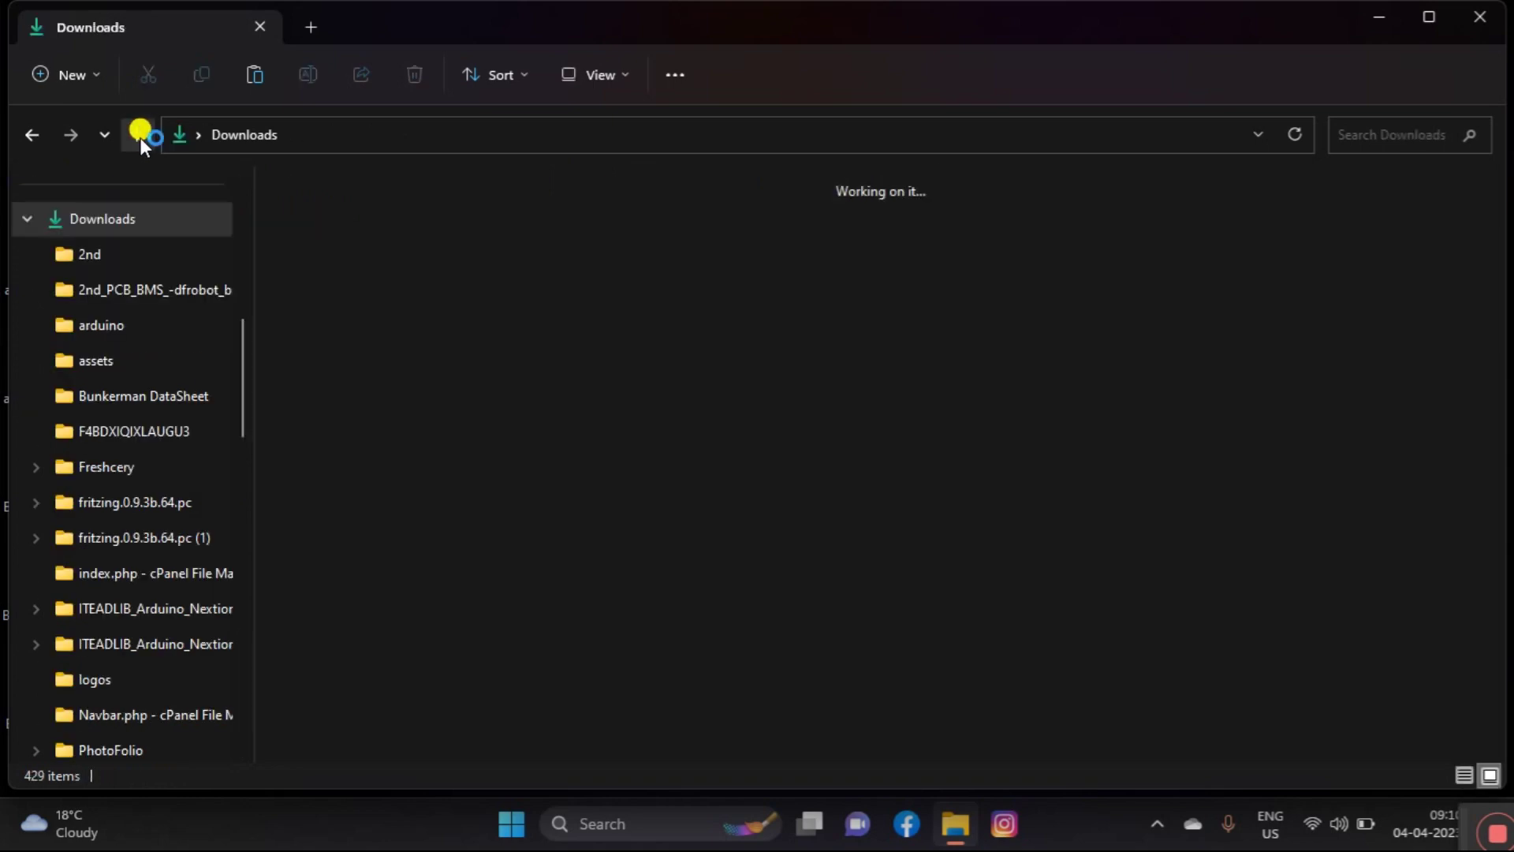
{"action": "left_click_drag", "start_coordinate": [243, 374], "coordinate": [225, 250]}
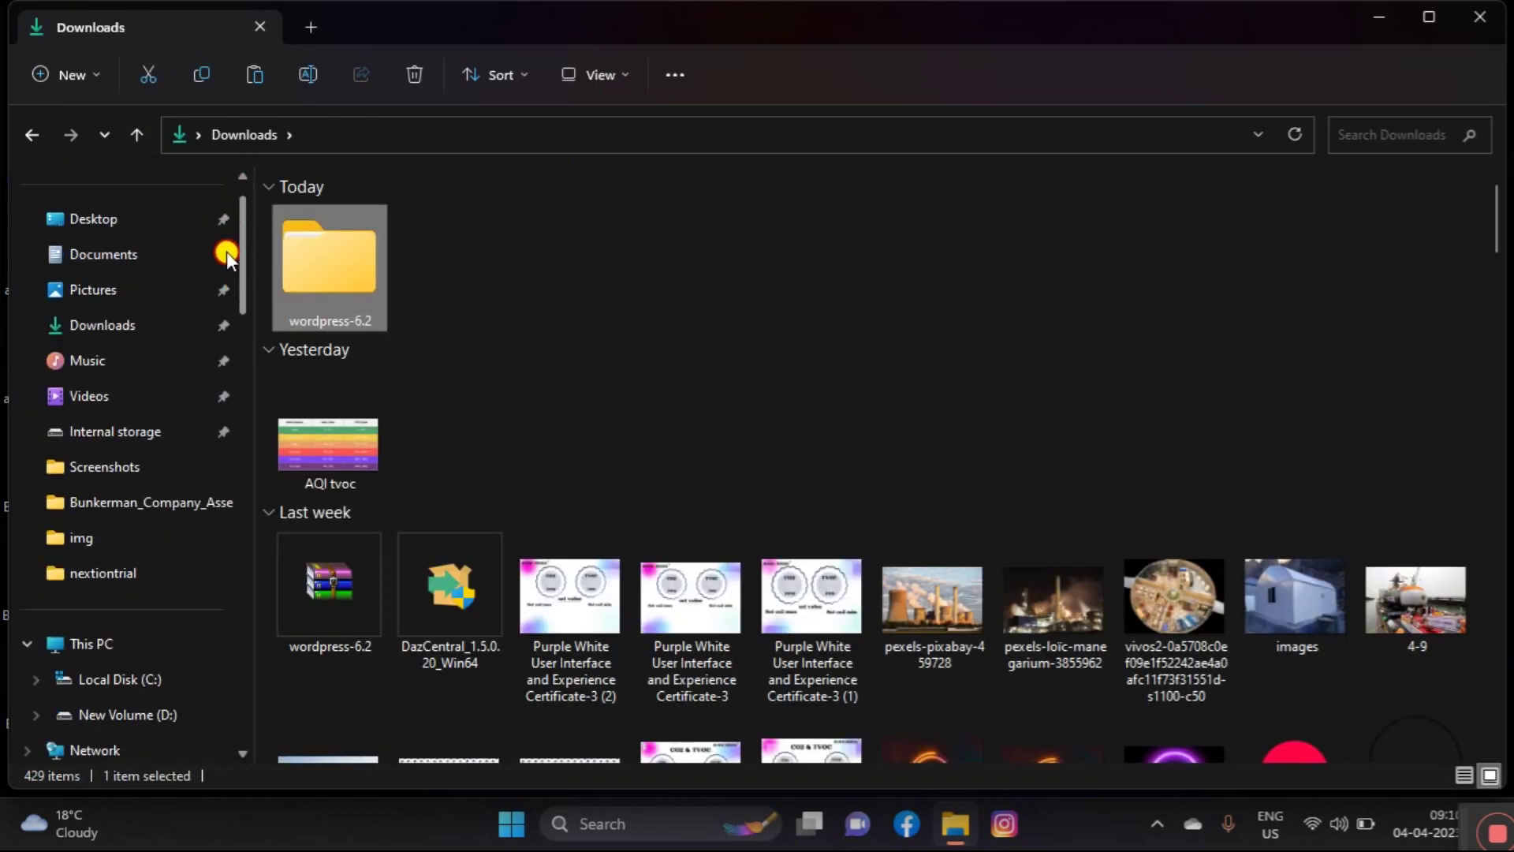
{"action": "scroll", "coordinate": [226, 252], "scroll_direction": "down", "scroll_amount": 1}
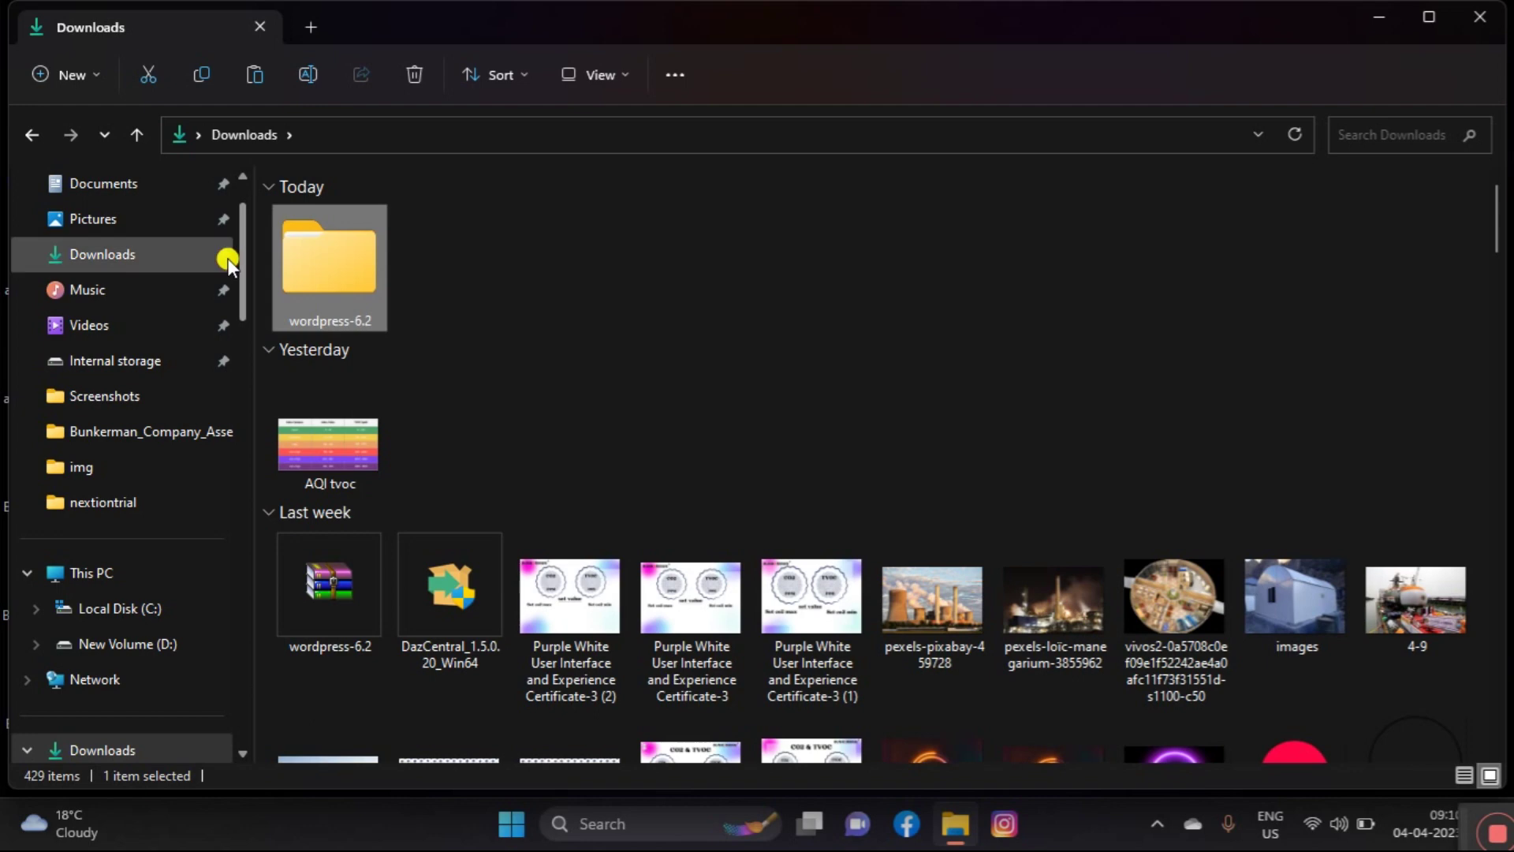
{"action": "left_click", "coordinate": [126, 609]}
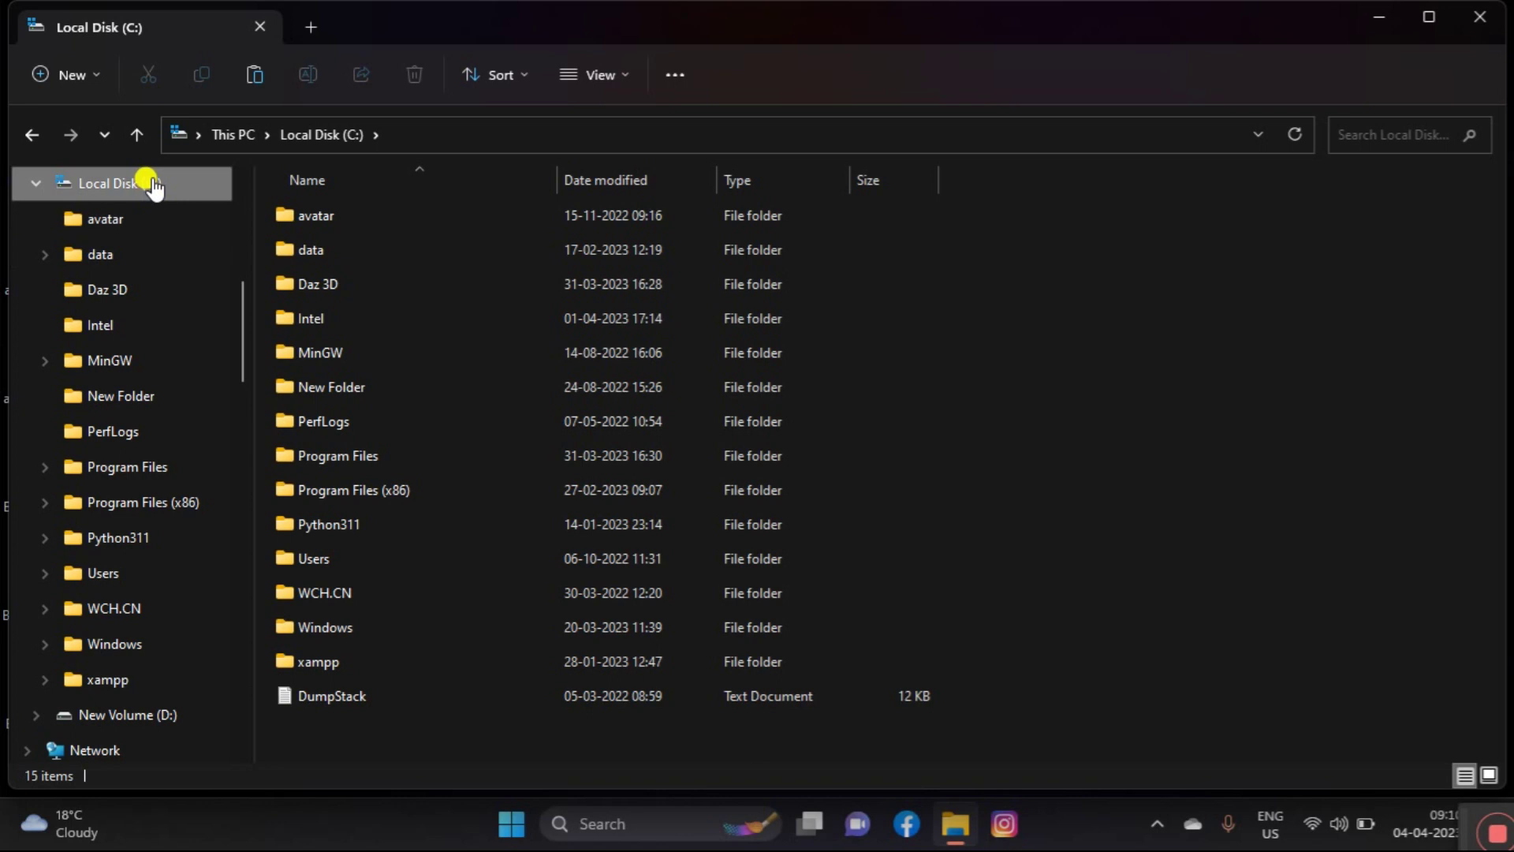
{"action": "double_click", "coordinate": [352, 660]}
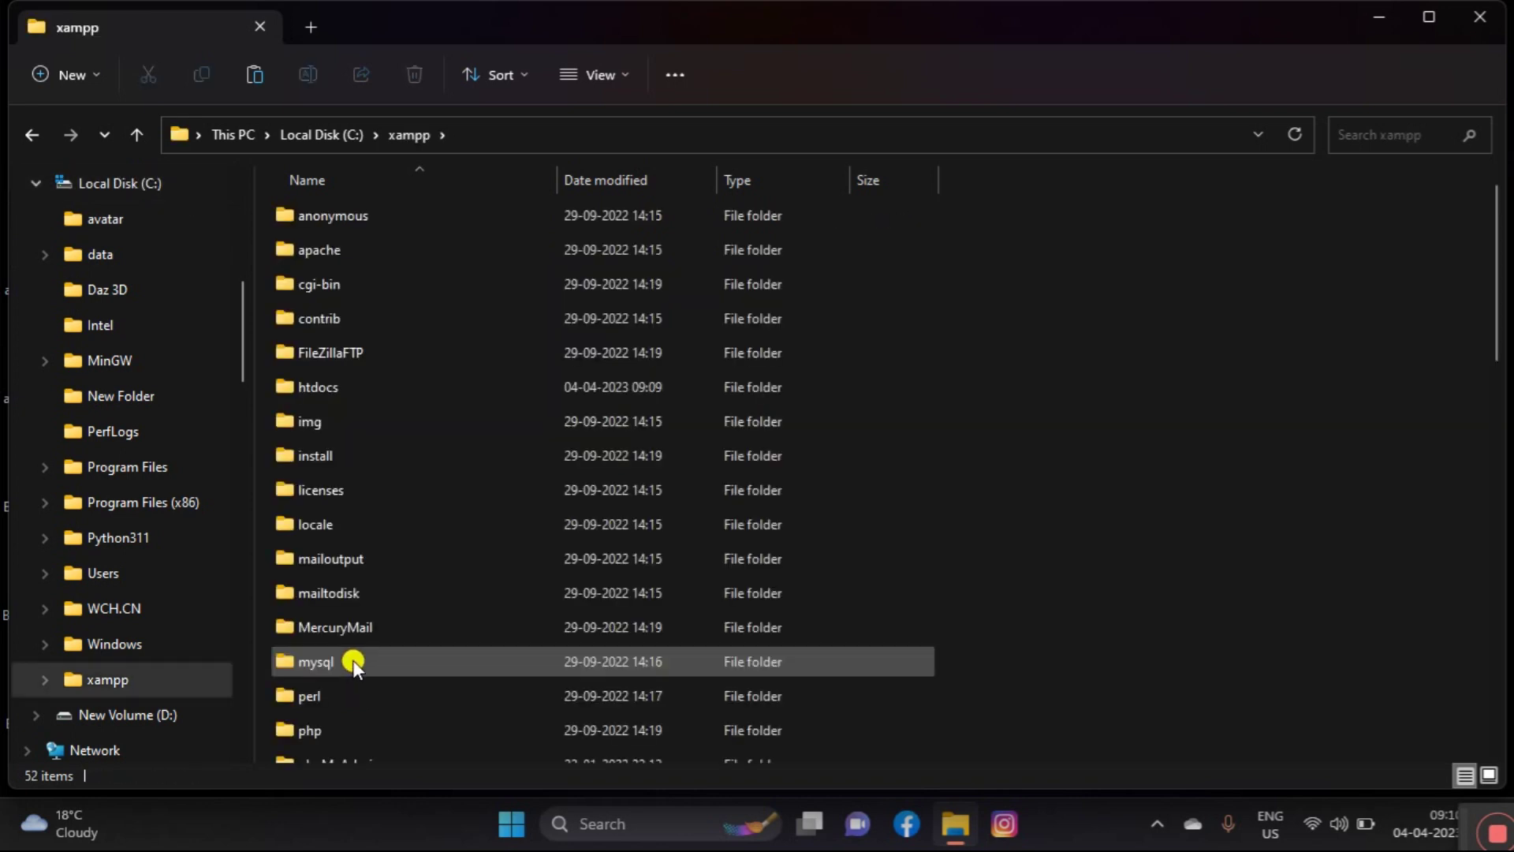
{"action": "left_click", "coordinate": [337, 380]}
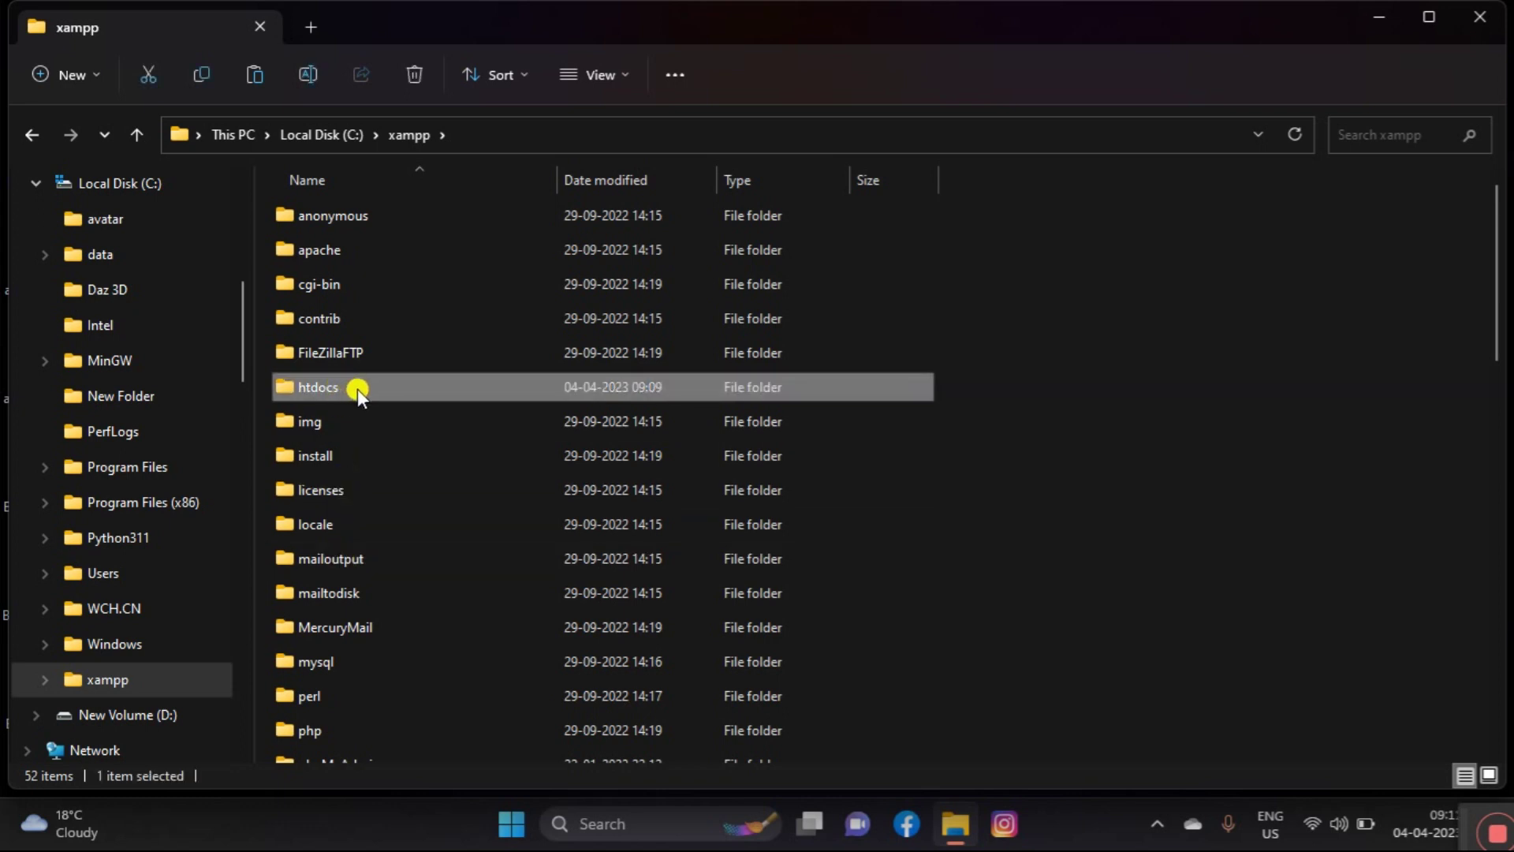
{"action": "left_click", "coordinate": [357, 390]}
{"action": "double_click", "coordinate": [357, 389]}
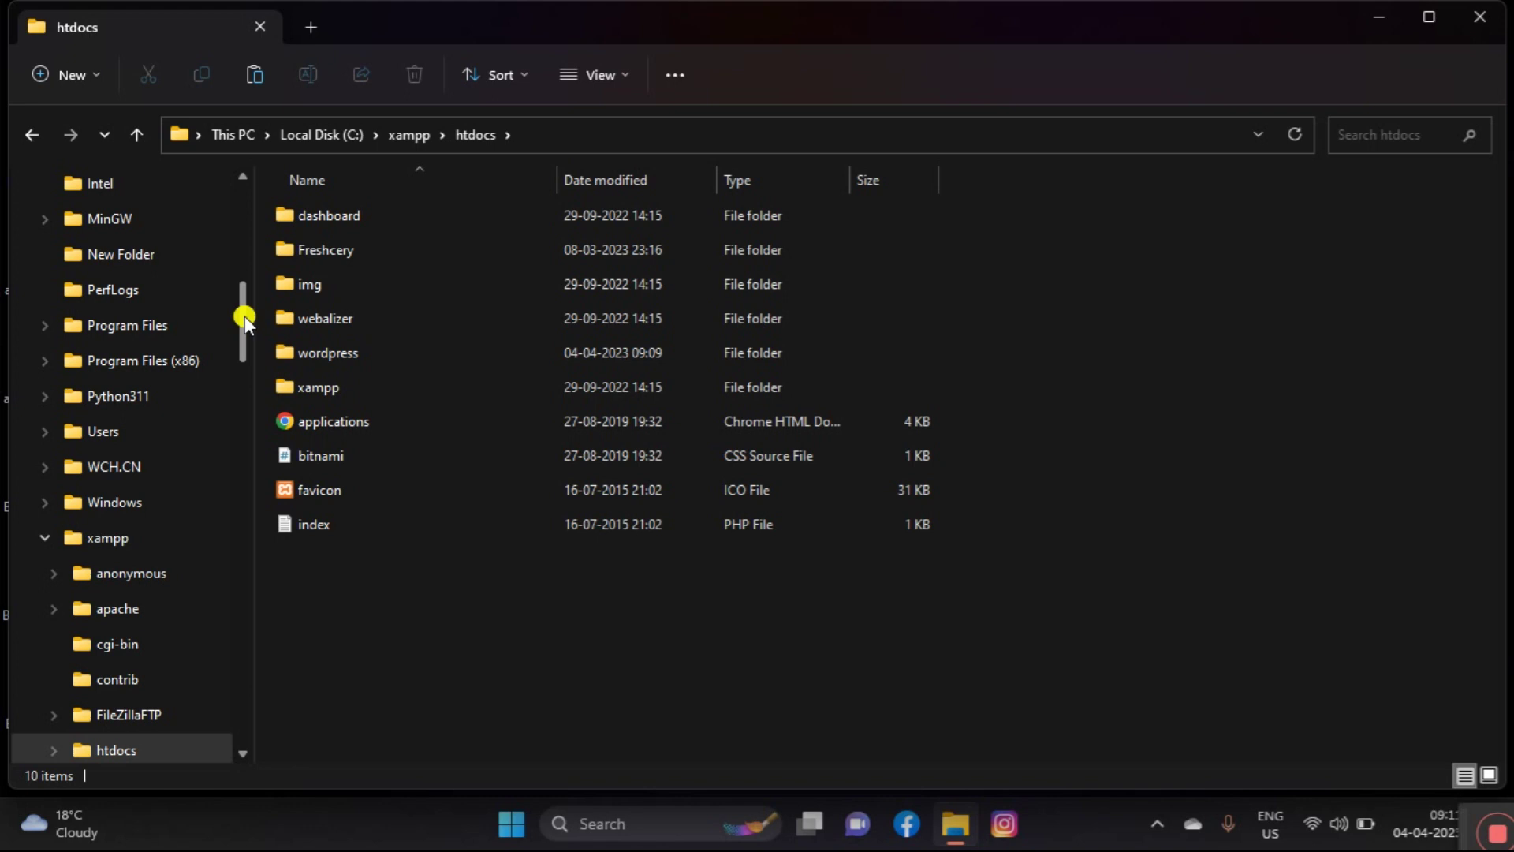
{"action": "left_click", "coordinate": [366, 352]}
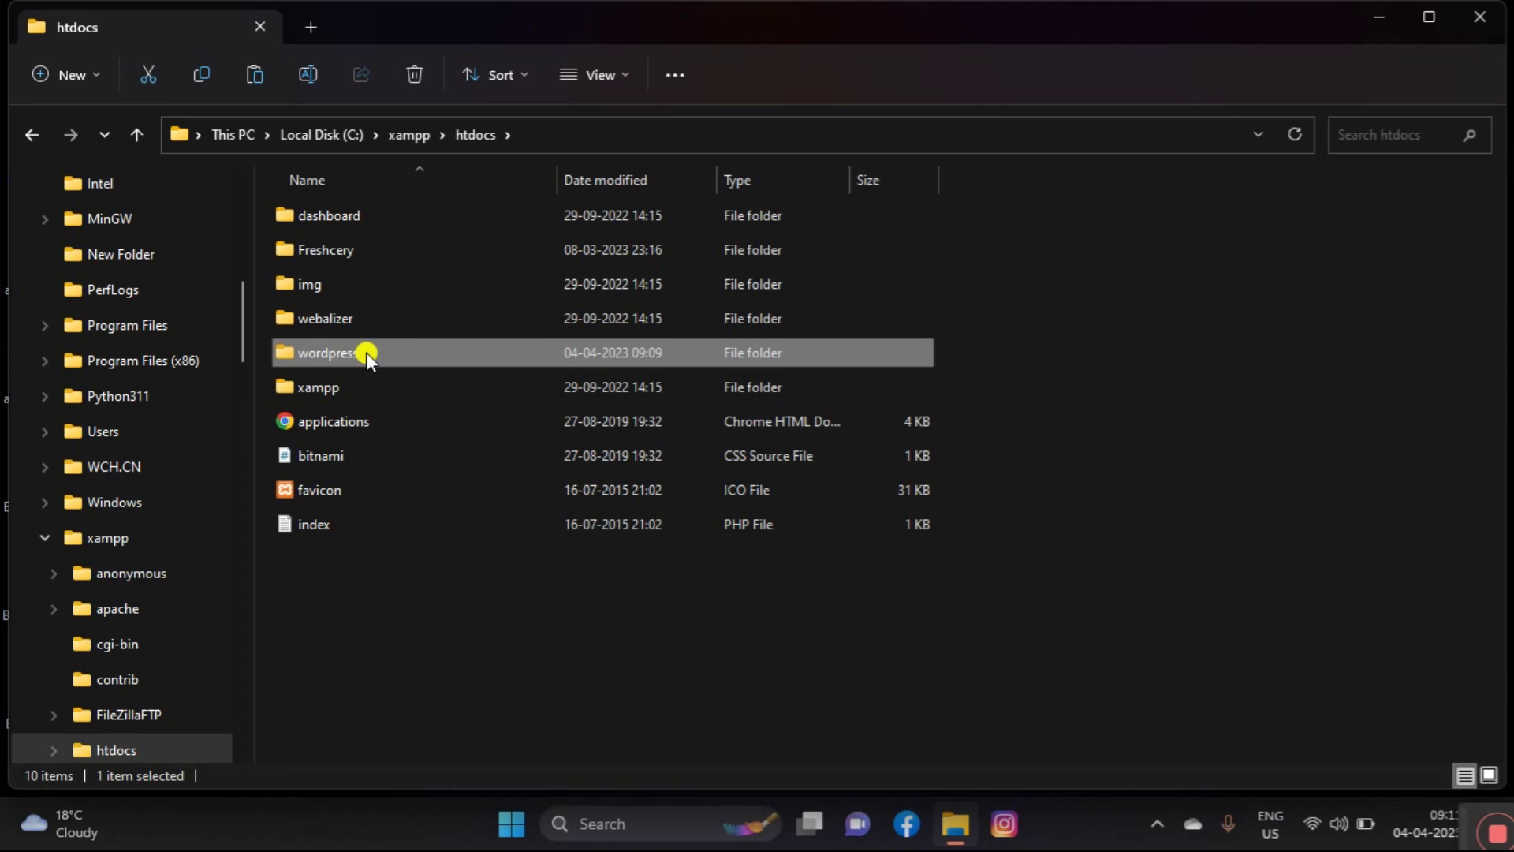
{"action": "left_click", "coordinate": [357, 622]}
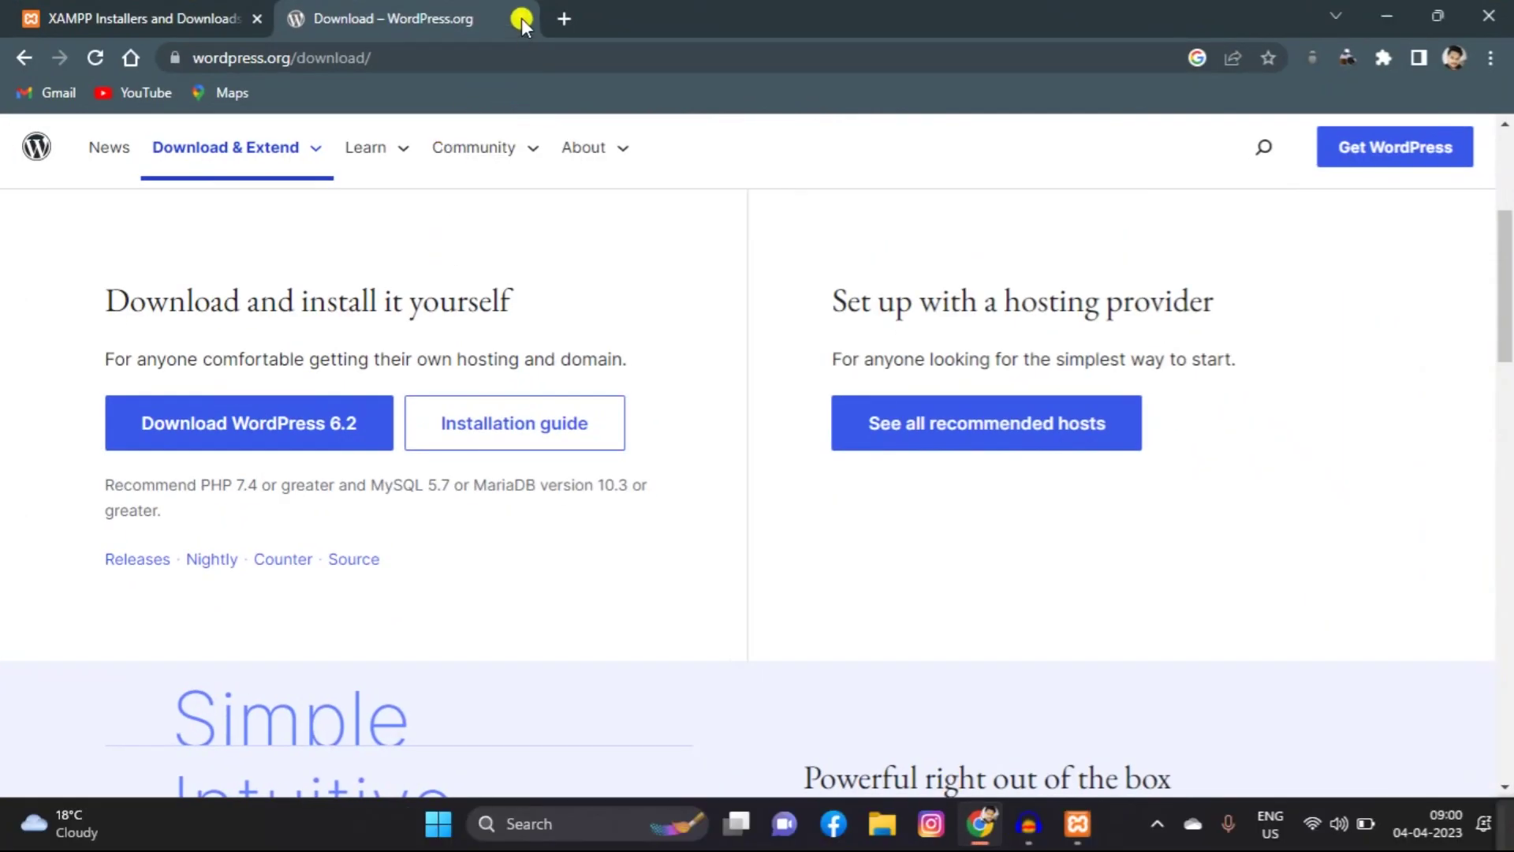
Step: Close the download tabs, load localhost/dashboard/, and open phpMyAdmin from it
{"action": "left_click", "coordinate": [522, 19]}
{"action": "left_click", "coordinate": [297, 16]}
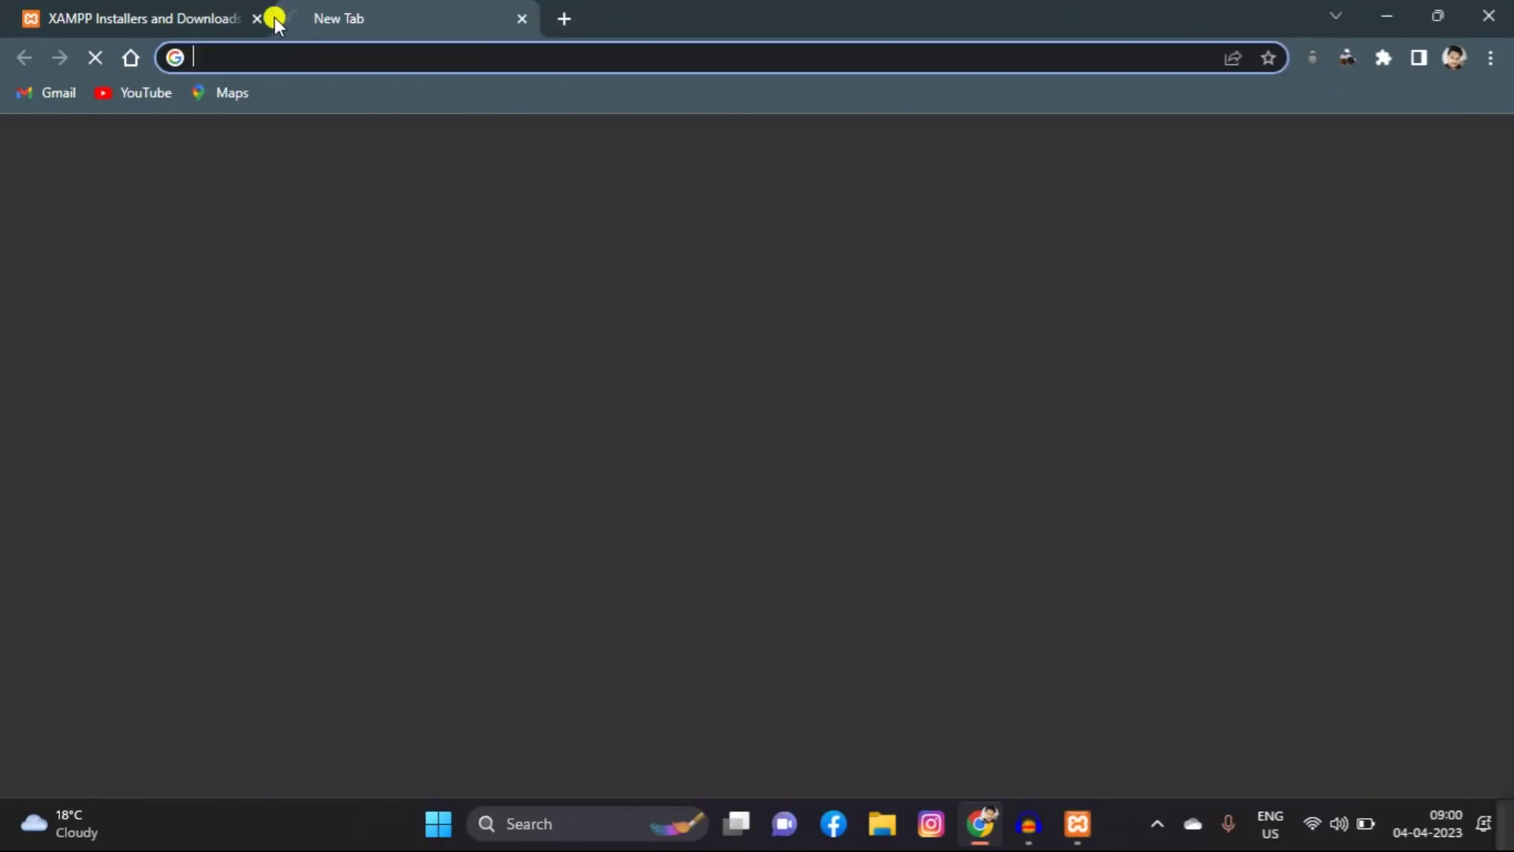
{"action": "left_click", "coordinate": [228, 46]}
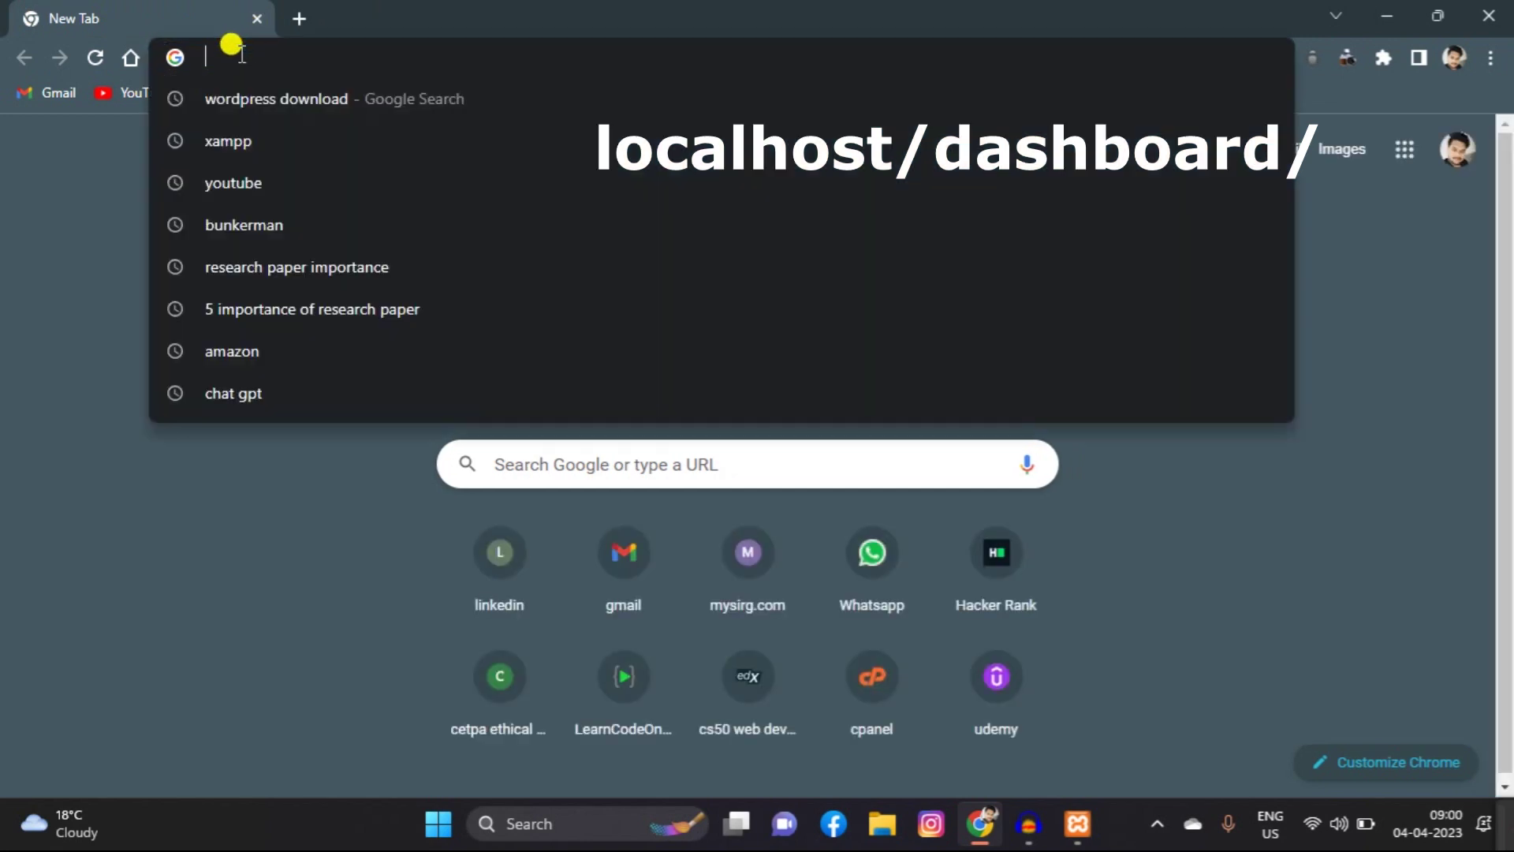
{"action": "type", "text": "localhost/"}
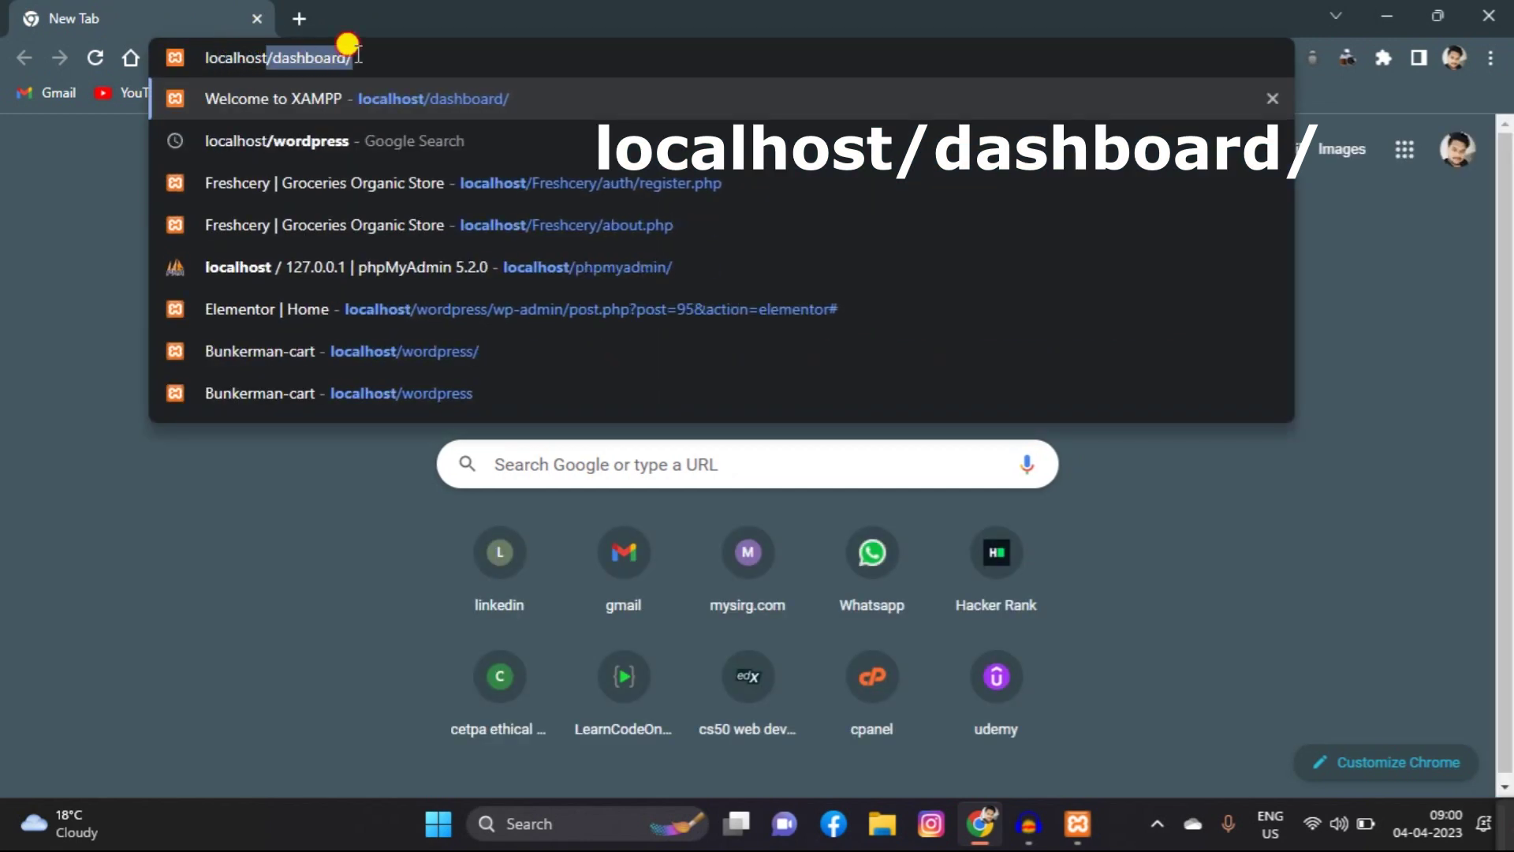
{"action": "left_click", "coordinate": [349, 49]}
{"action": "key", "text": "Return"}
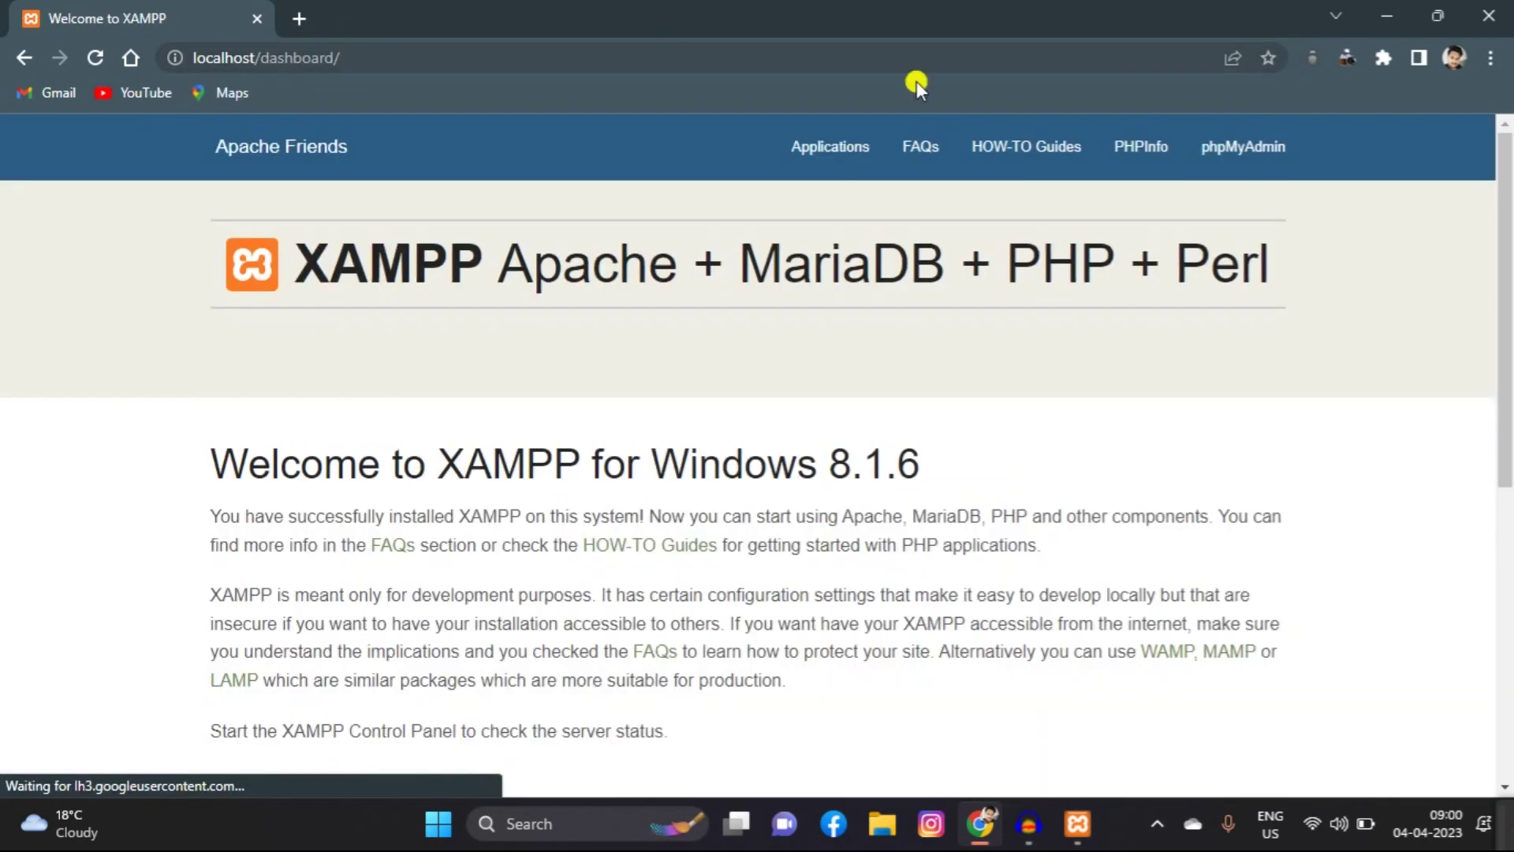
{"action": "left_click", "coordinate": [1215, 172]}
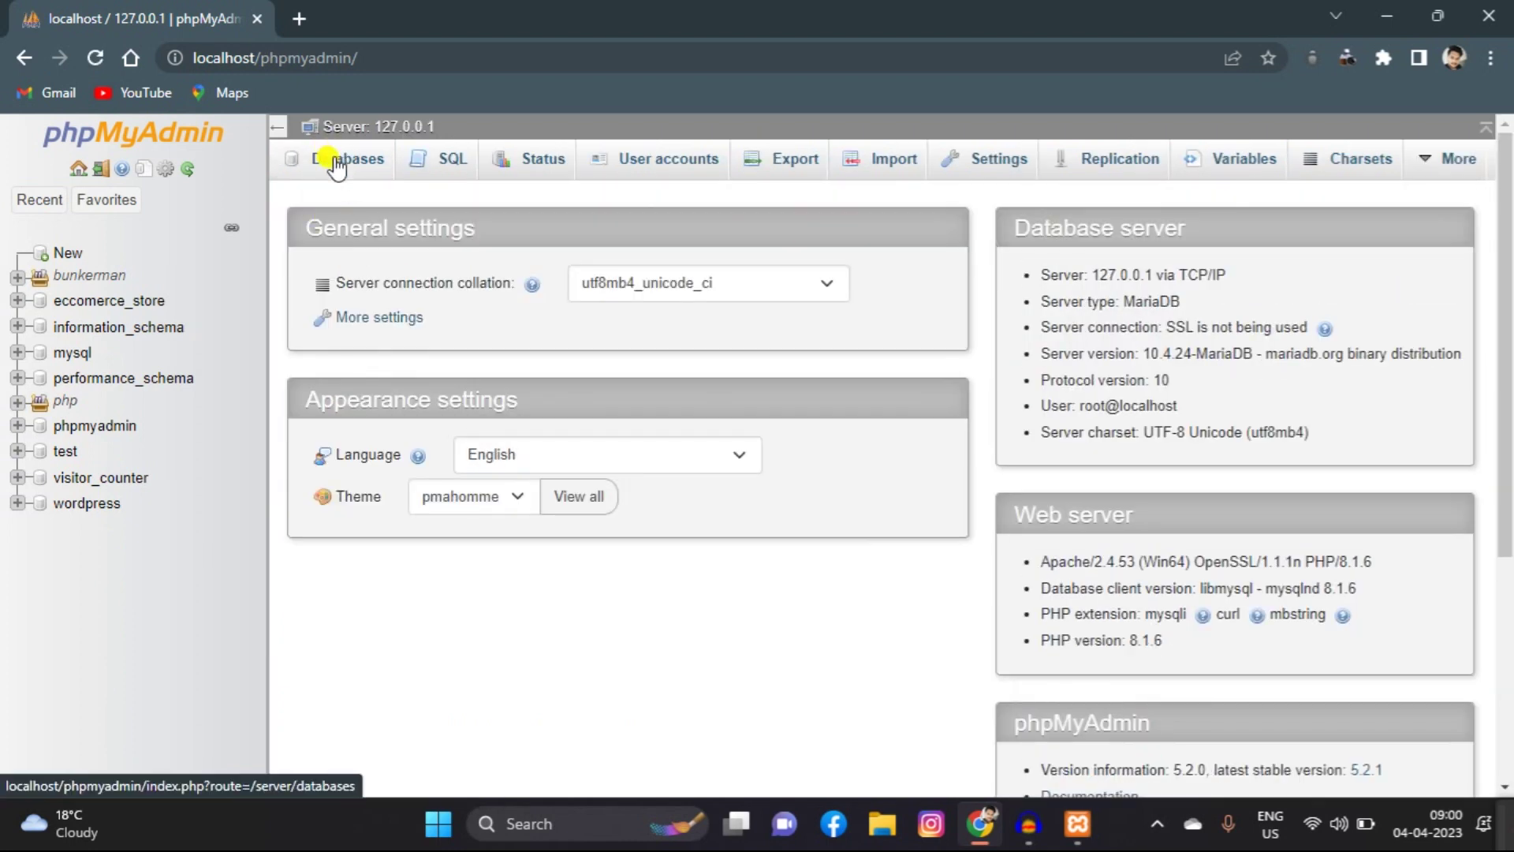
Step: On the Databases page, enter 'wordpress' as the new database name
{"action": "left_click", "coordinate": [337, 167]}
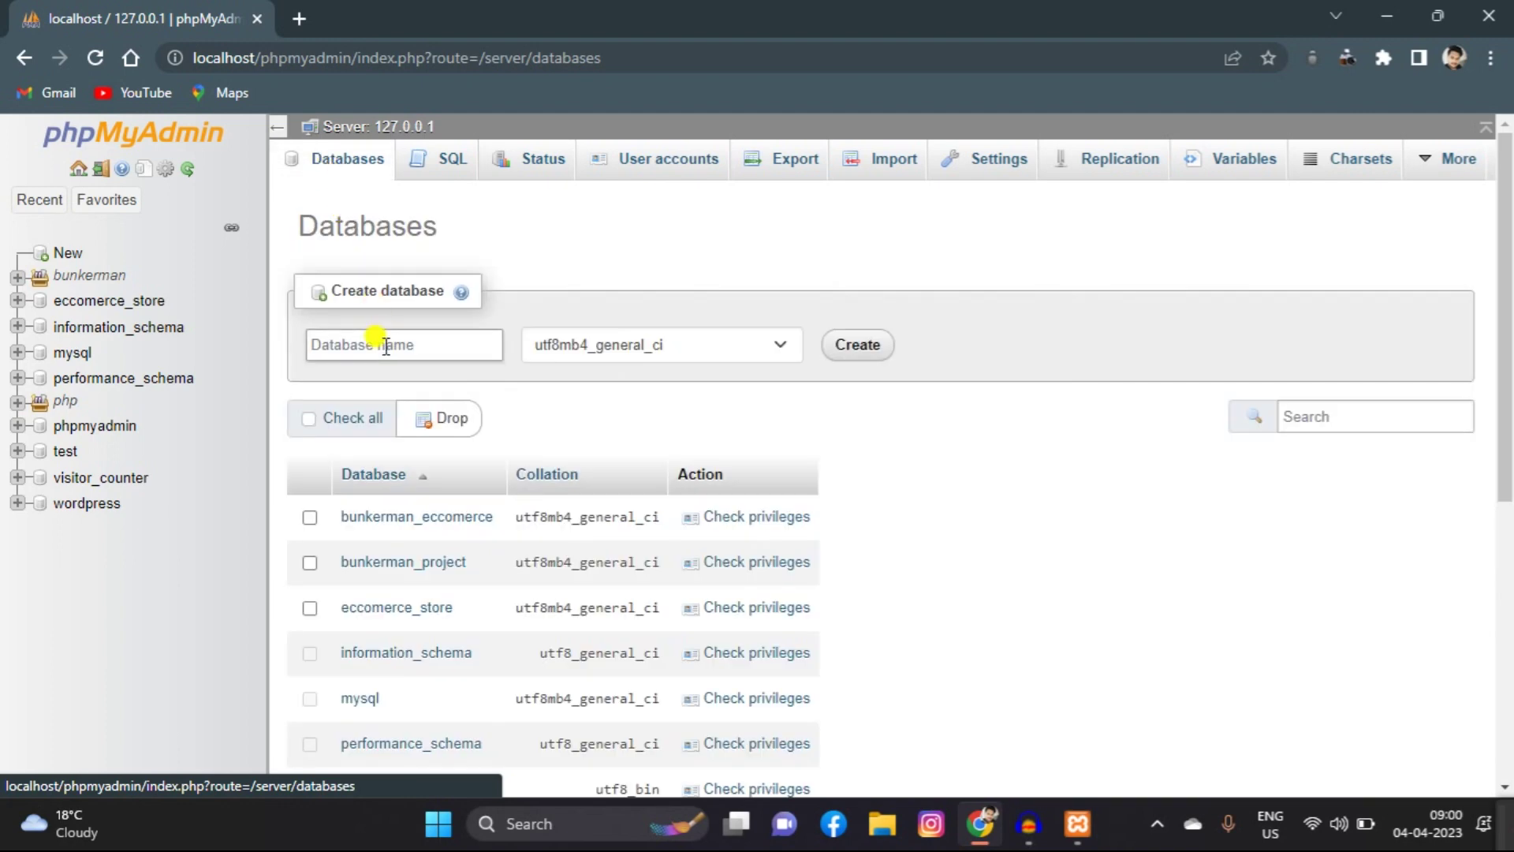
{"action": "left_click", "coordinate": [386, 344]}
{"action": "type", "text": "wordpress"}
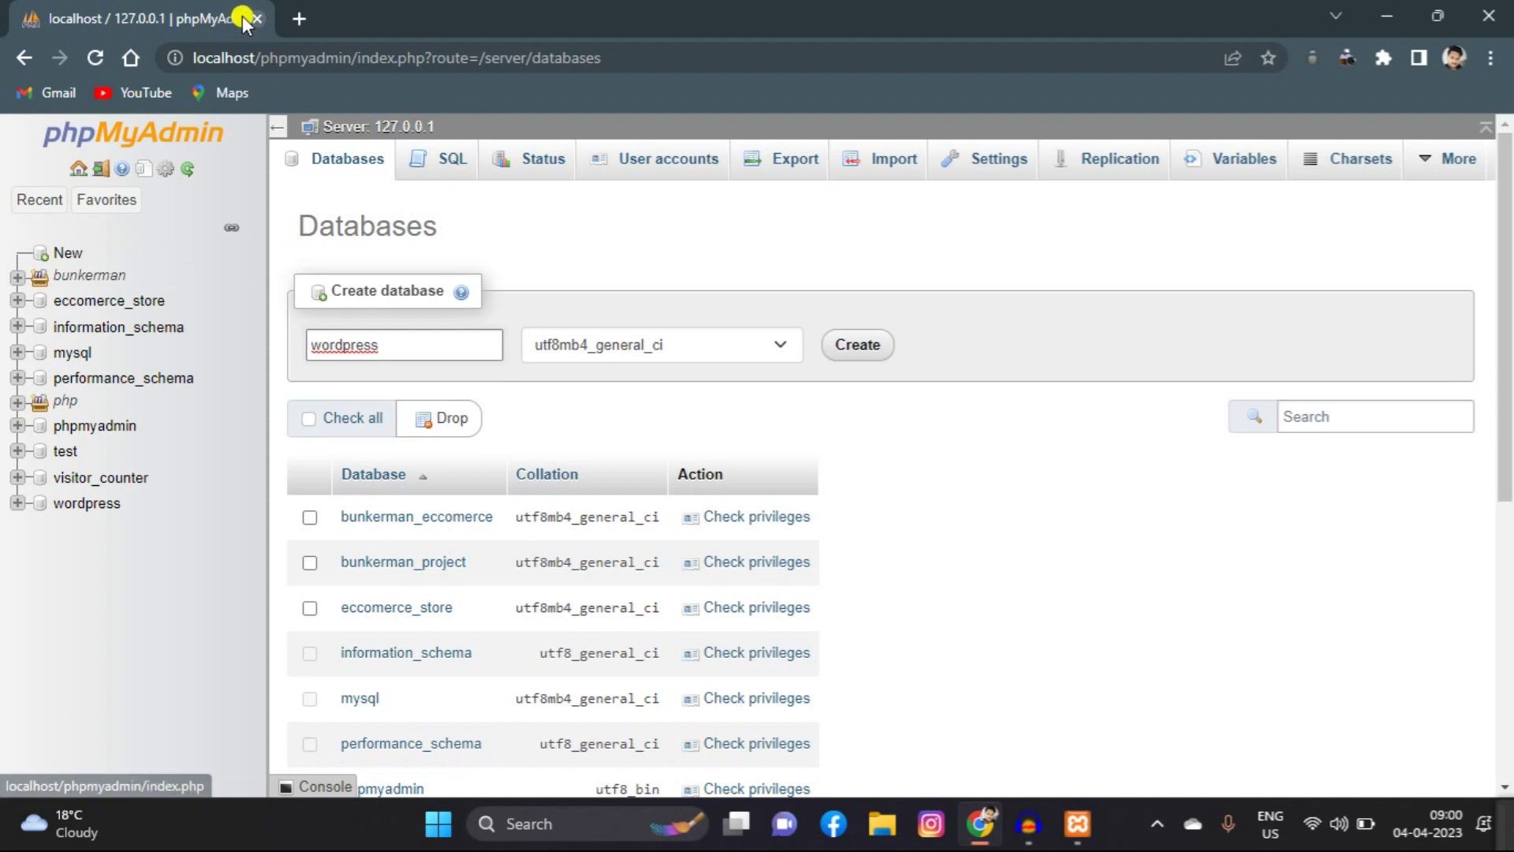
Step: Load localhost/word-2/wordpress in a new tab and continue setup in English (United States)
{"action": "left_click", "coordinate": [299, 19]}
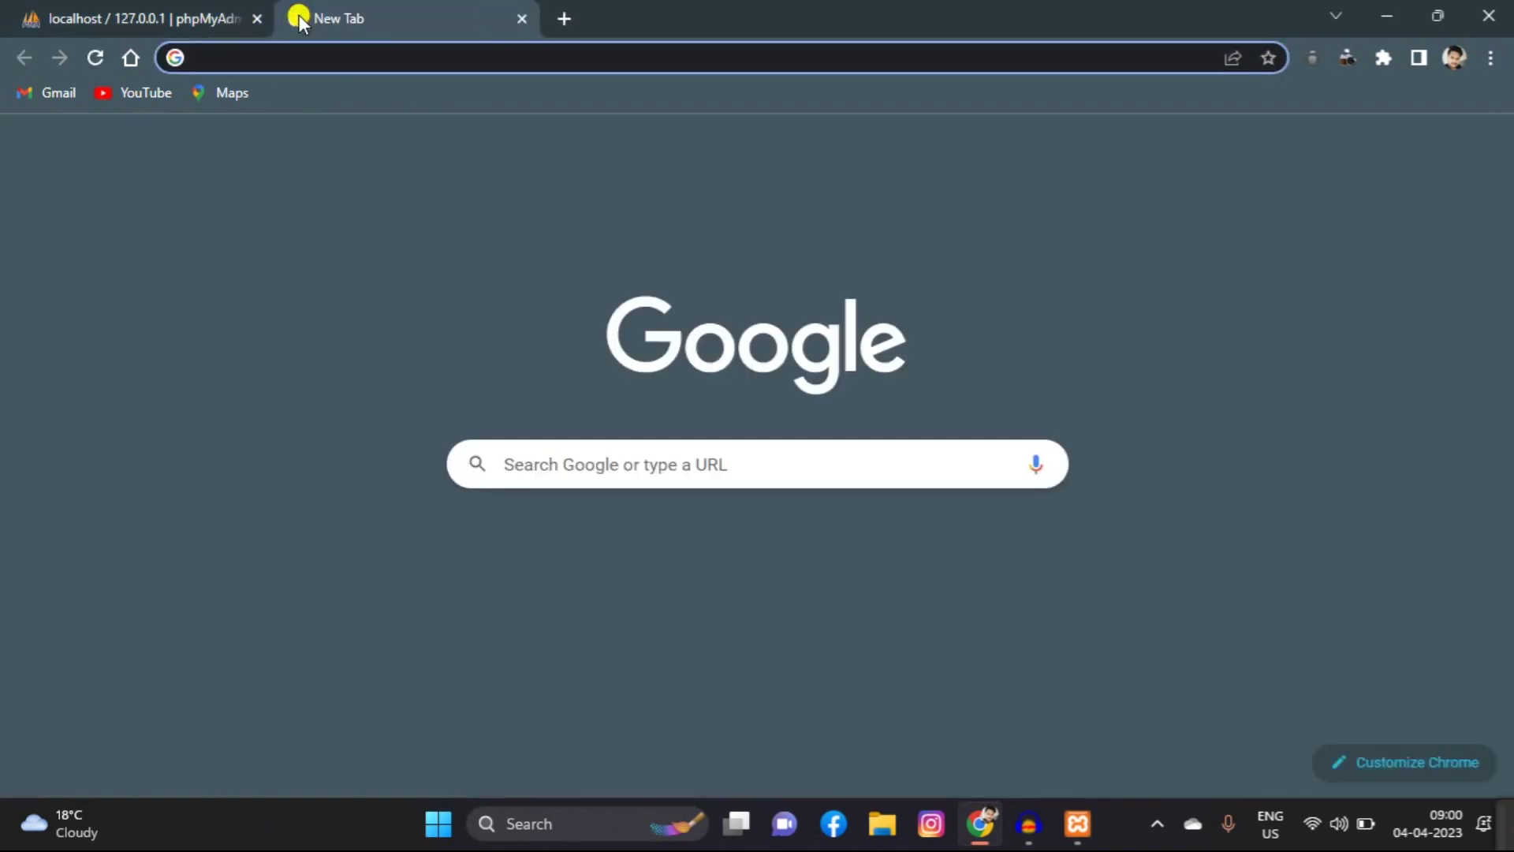
{"action": "left_click", "coordinate": [257, 19]}
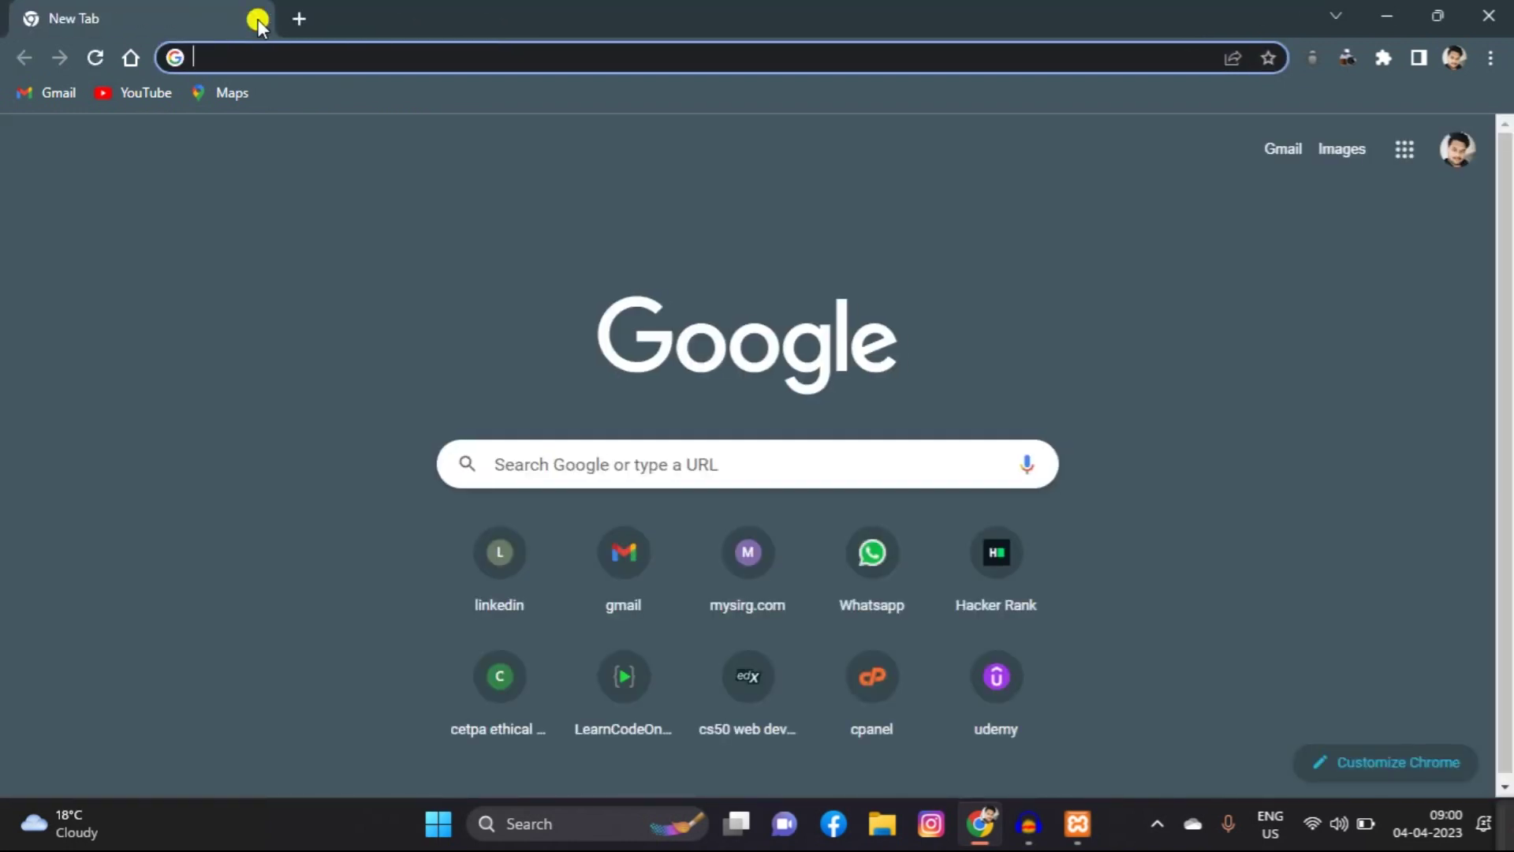
{"action": "left_click", "coordinate": [229, 55]}
{"action": "type", "text": "lo"}
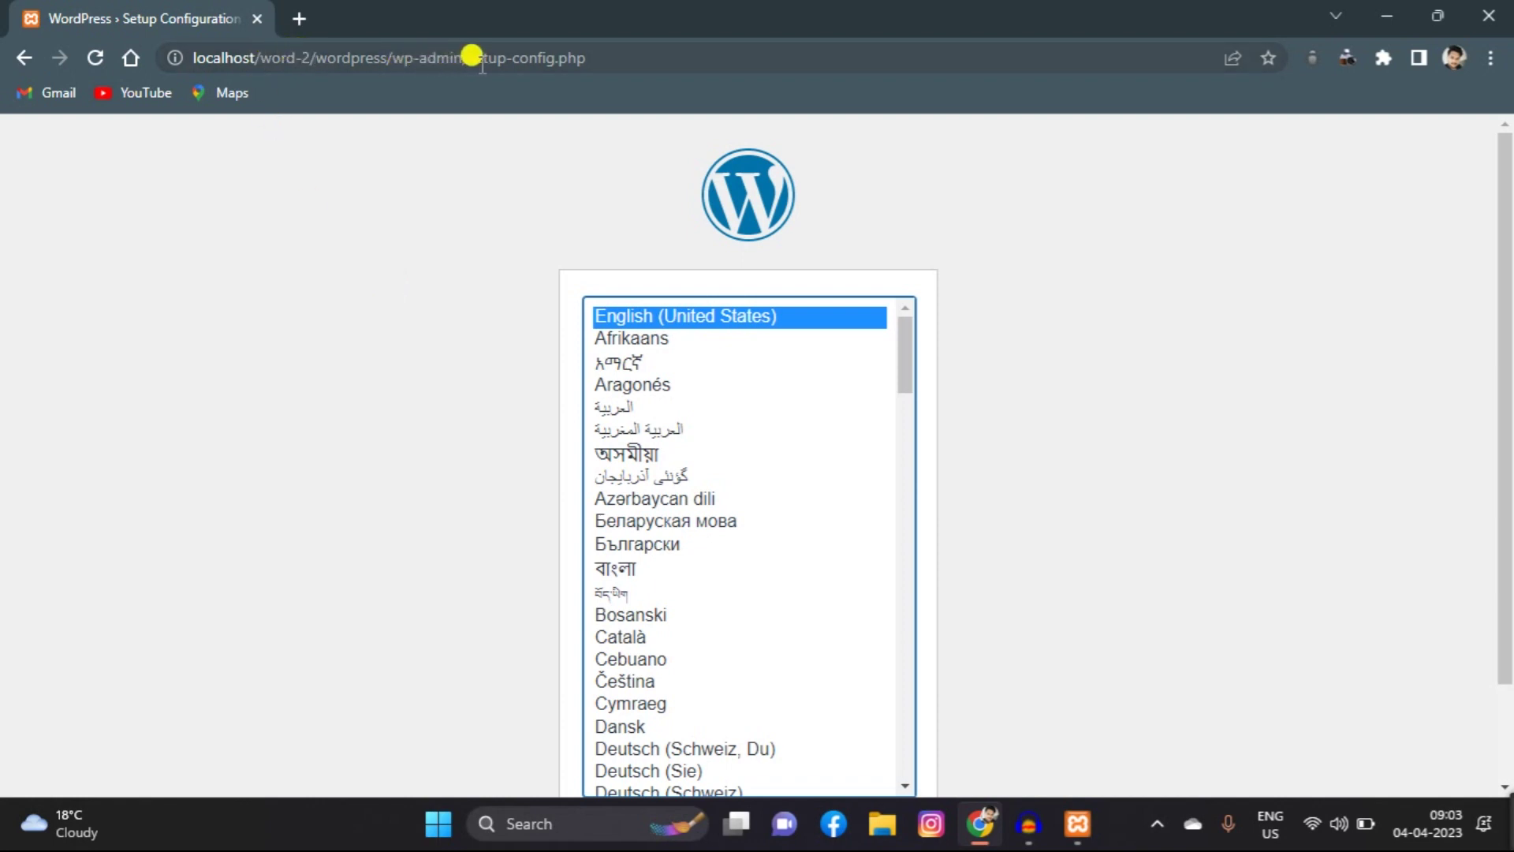
{"action": "left_click", "coordinate": [608, 48]}
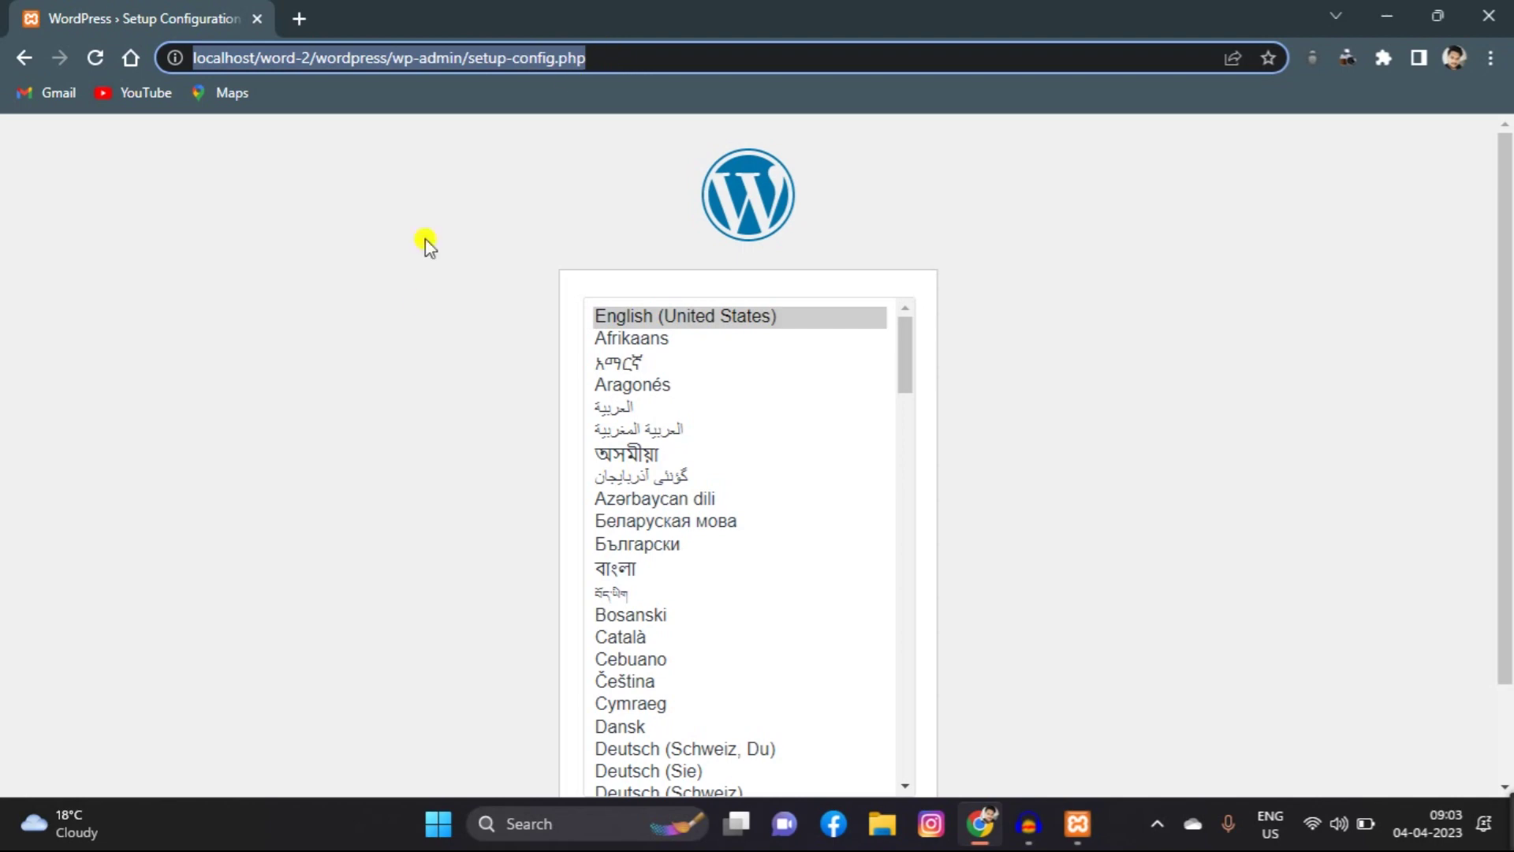
{"action": "left_click", "coordinate": [422, 303]}
{"action": "left_click_drag", "start_coordinate": [903, 339], "coordinate": [930, 744]}
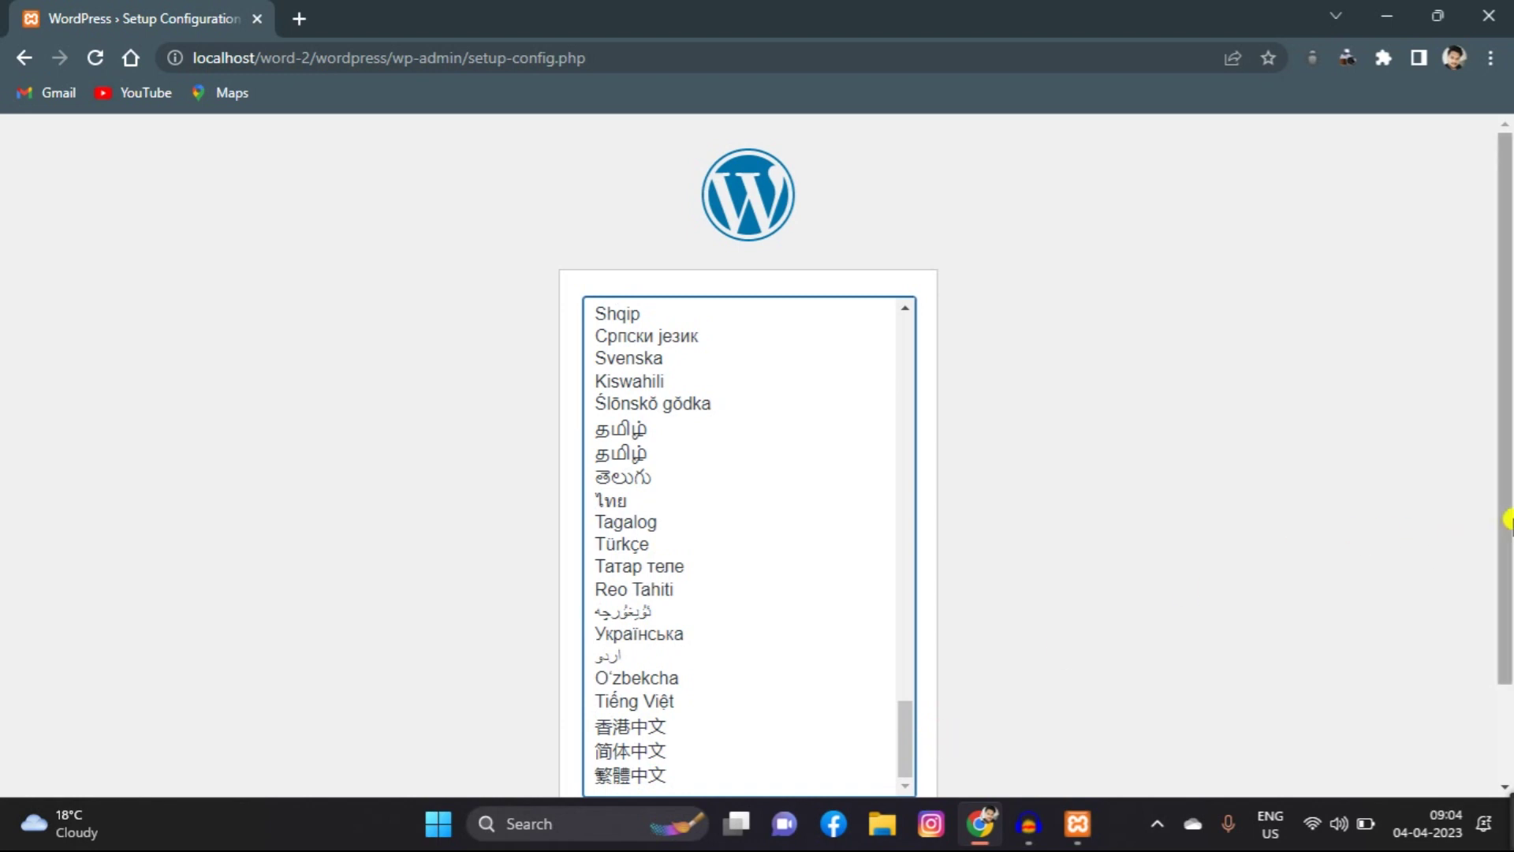
{"action": "left_click_drag", "start_coordinate": [1508, 536], "coordinate": [1508, 631]}
{"action": "left_click", "coordinate": [840, 727]}
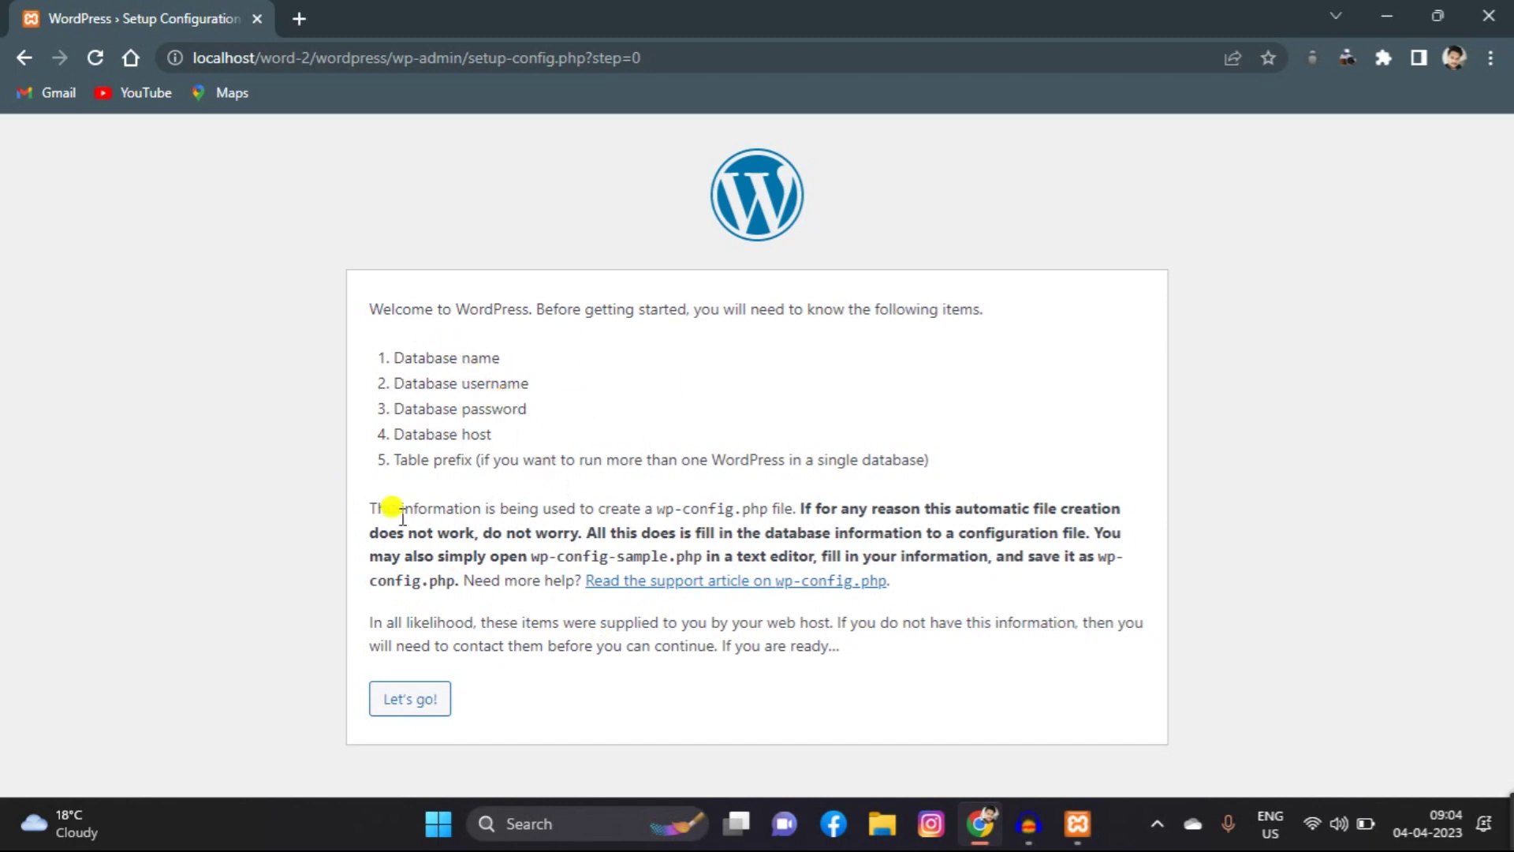
Step: Submit database name 'wordpress' and username 'root', keeping the other connection defaults
{"action": "left_click", "coordinate": [420, 709]}
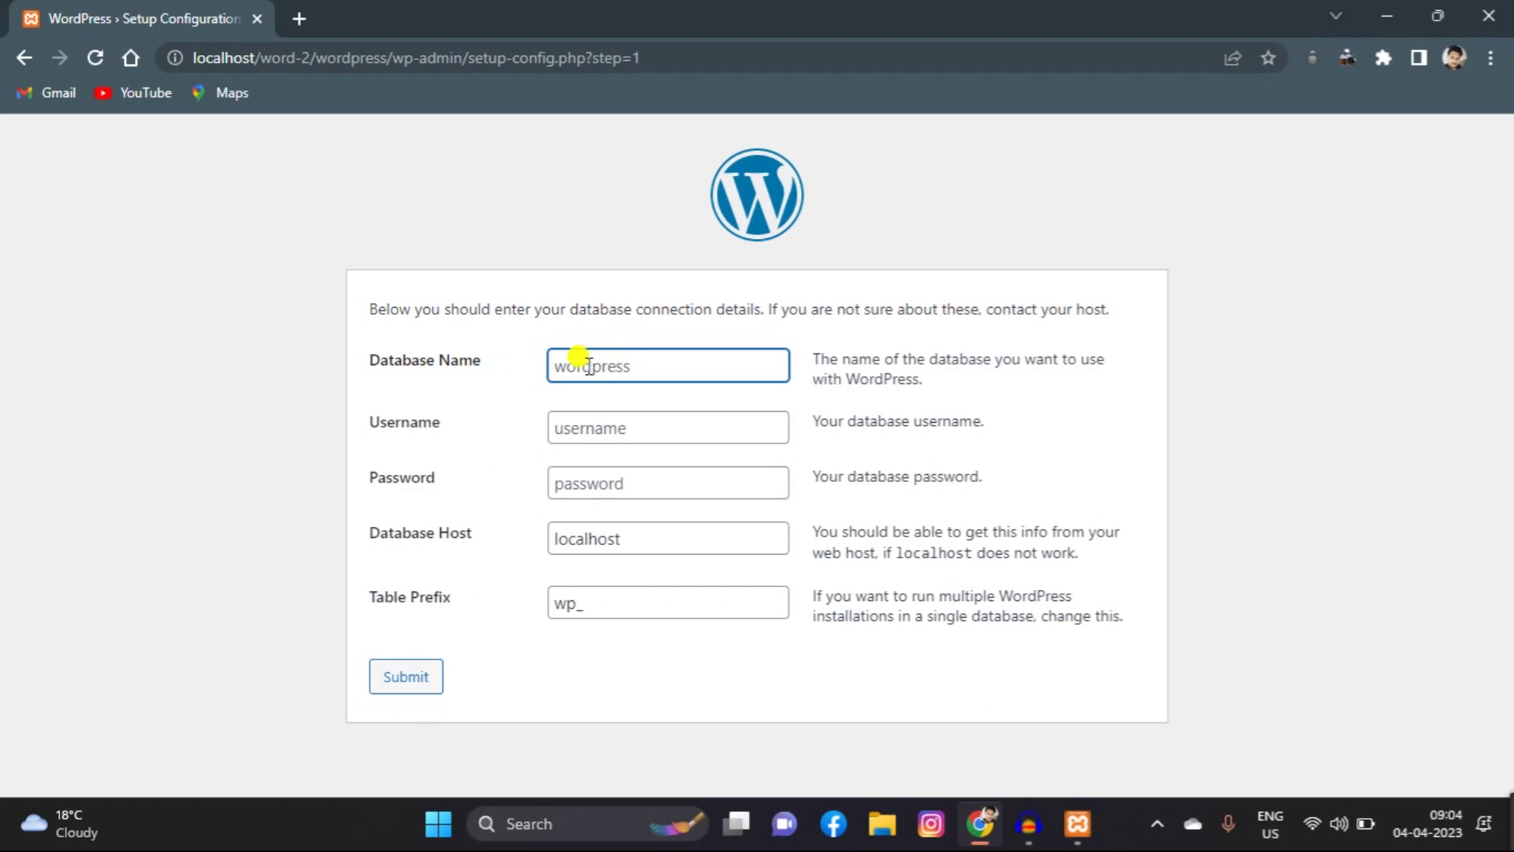
{"action": "type", "text": "wordpress"}
{"action": "left_click", "coordinate": [584, 424]}
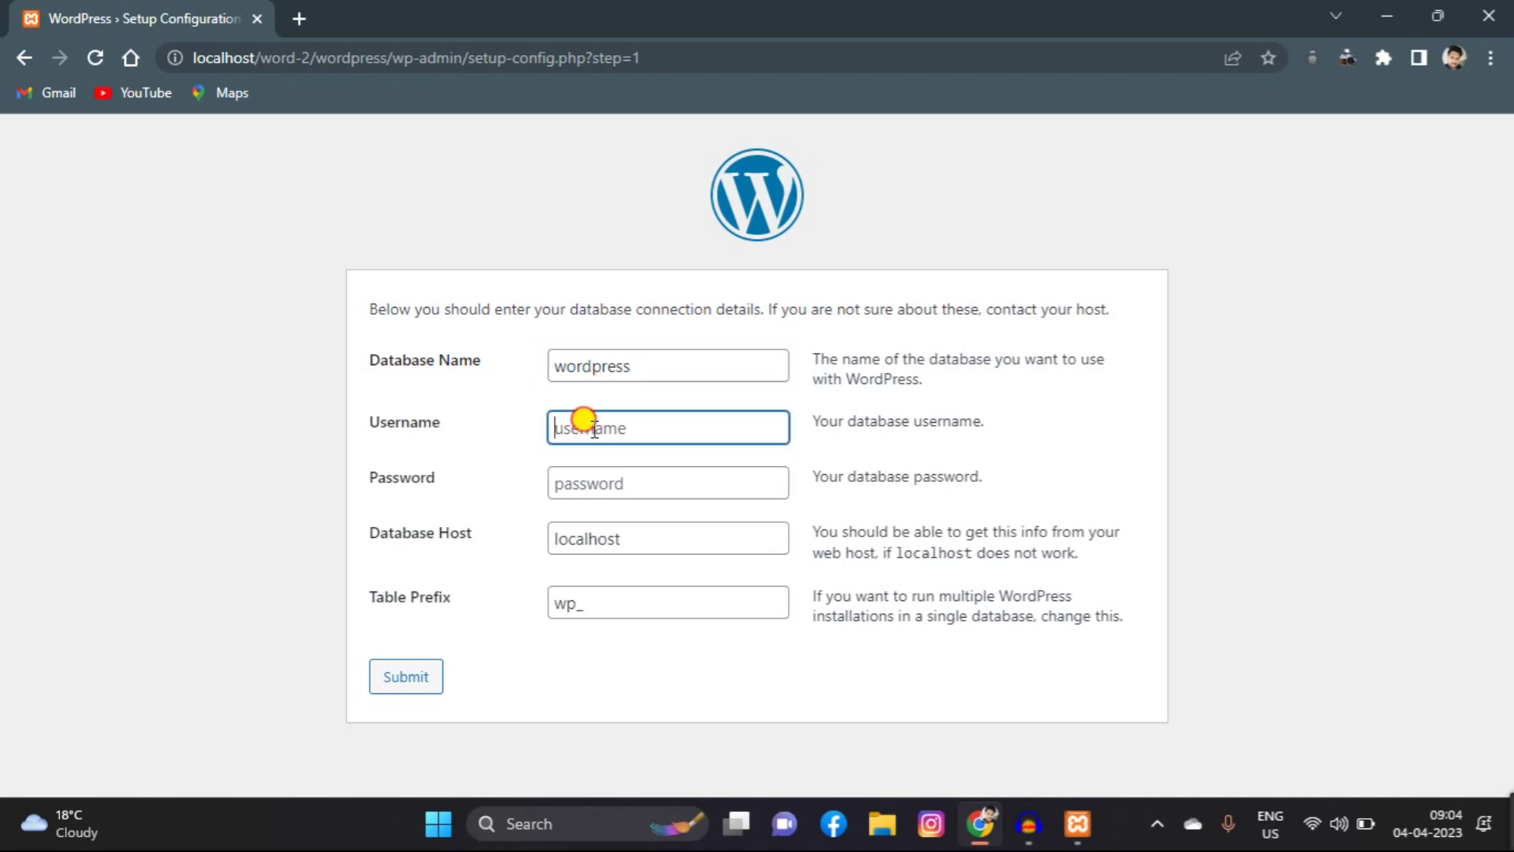
{"action": "type", "text": "root"}
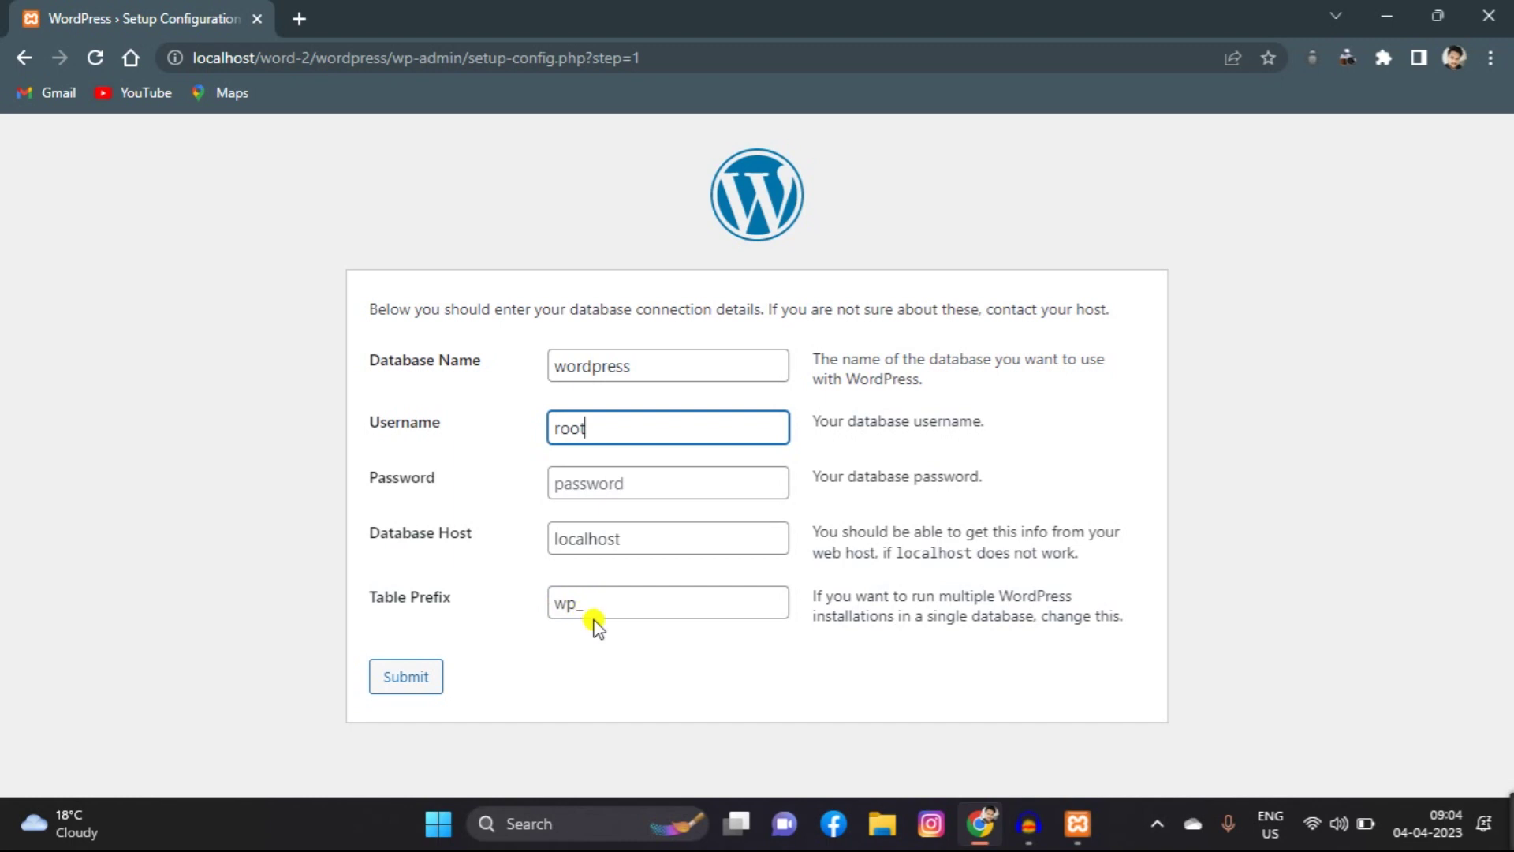
{"action": "left_click", "coordinate": [386, 694]}
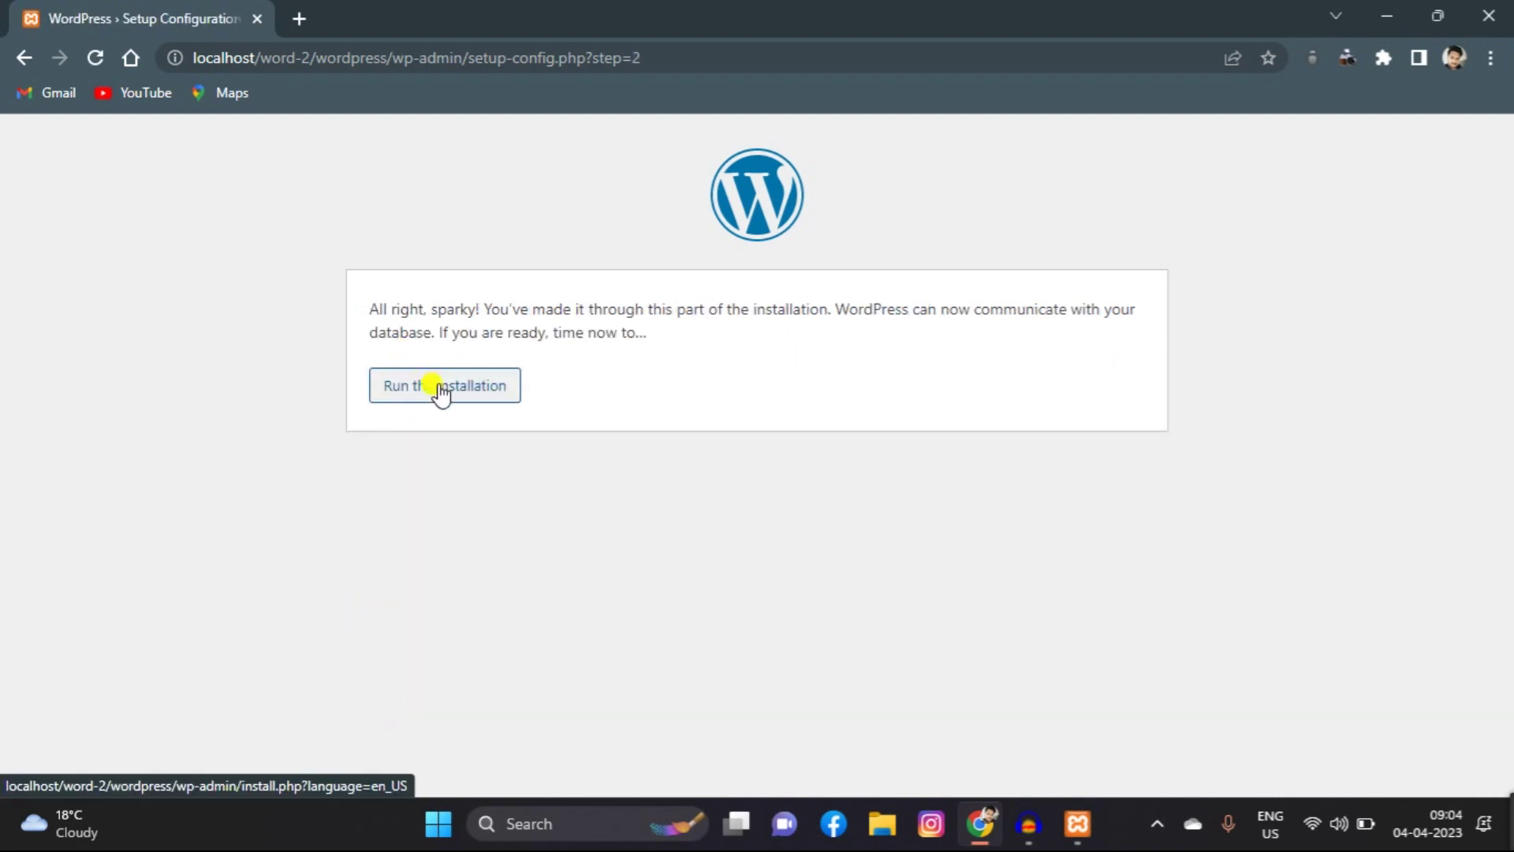
Step: Run the installation and go to the login page from the Already Installed notice
{"action": "left_click", "coordinate": [441, 392]}
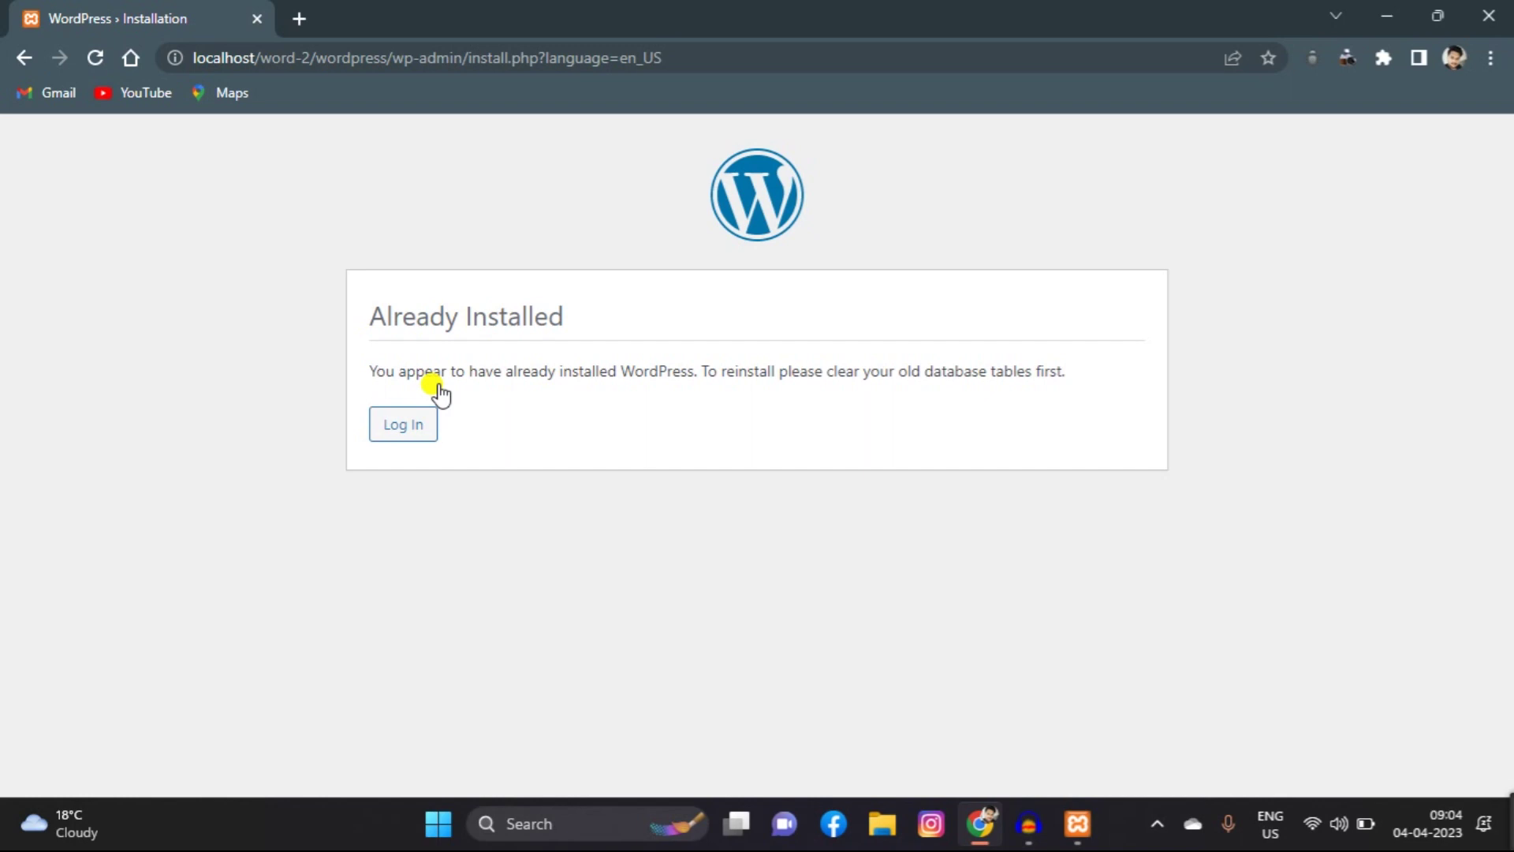
{"action": "left_click", "coordinate": [403, 426]}
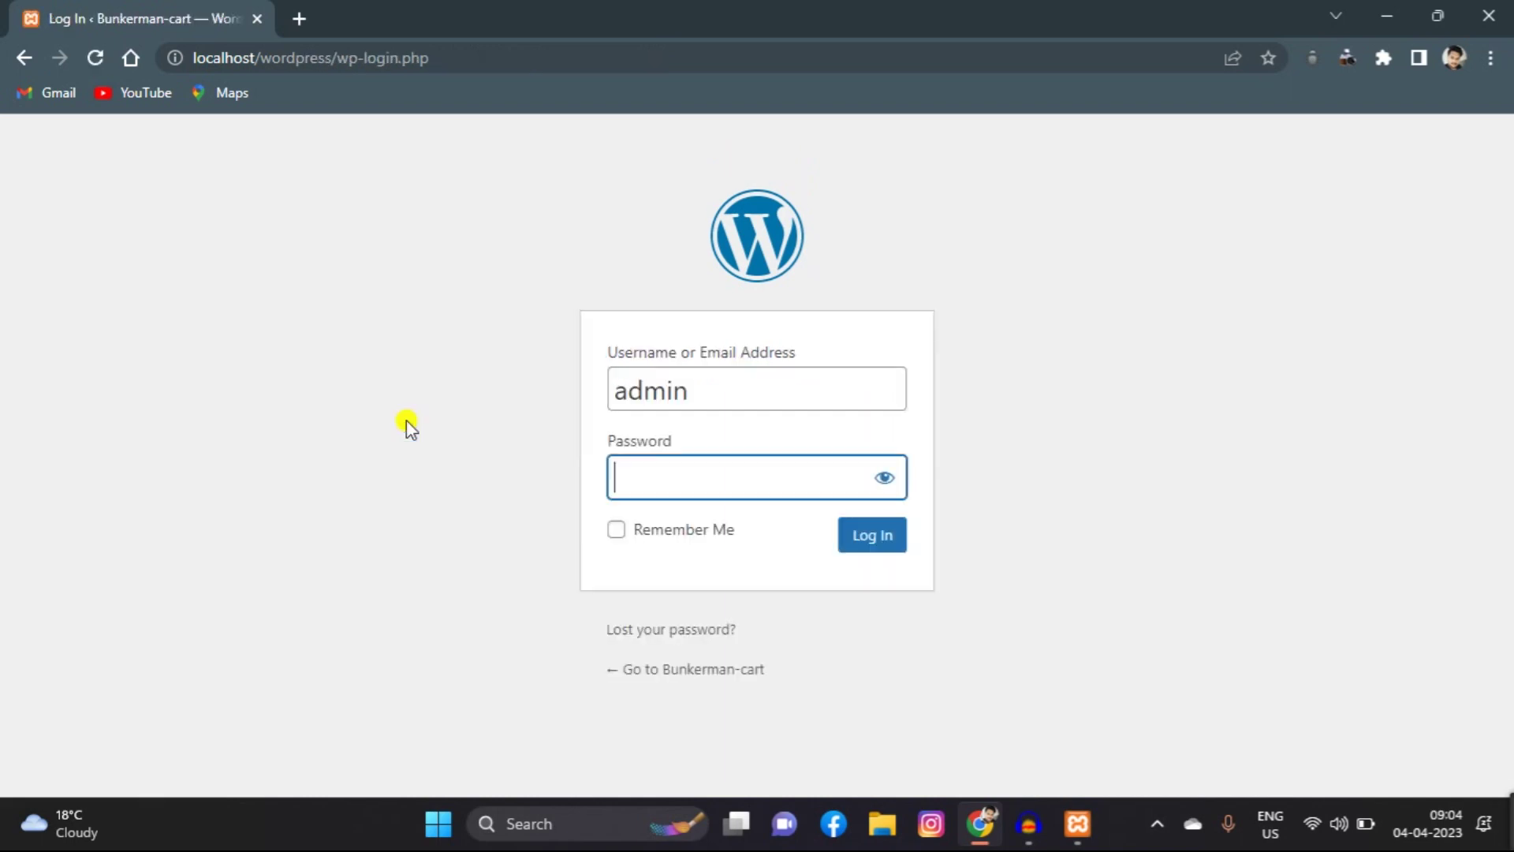
Step: Enter the admin account password and log in to reach the Bunkerman-cart WordPress Dashboard
{"action": "left_click", "coordinate": [686, 473]}
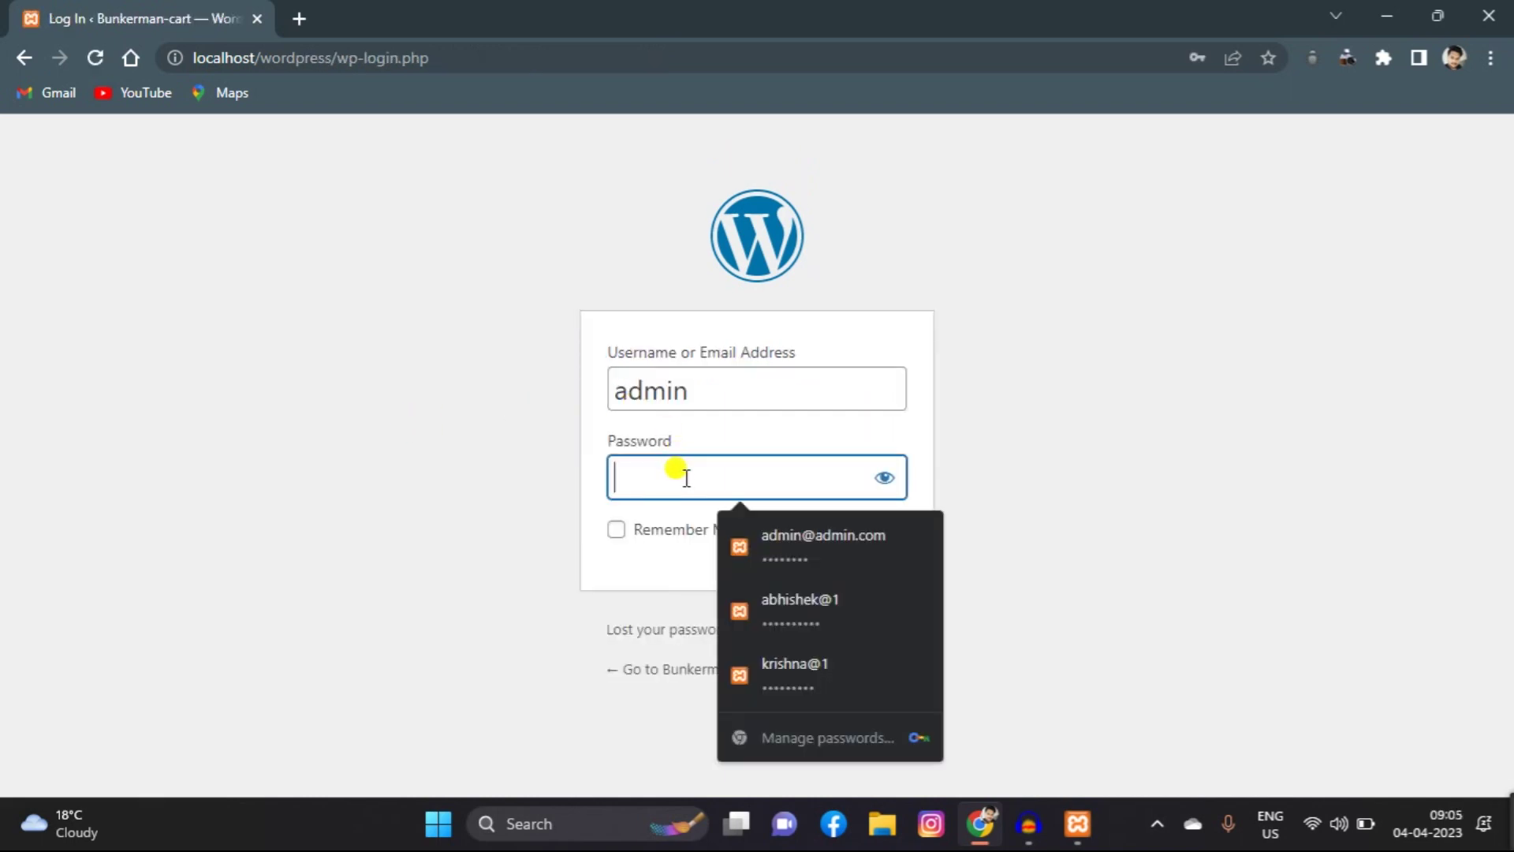
{"action": "type", "text": "admin"}
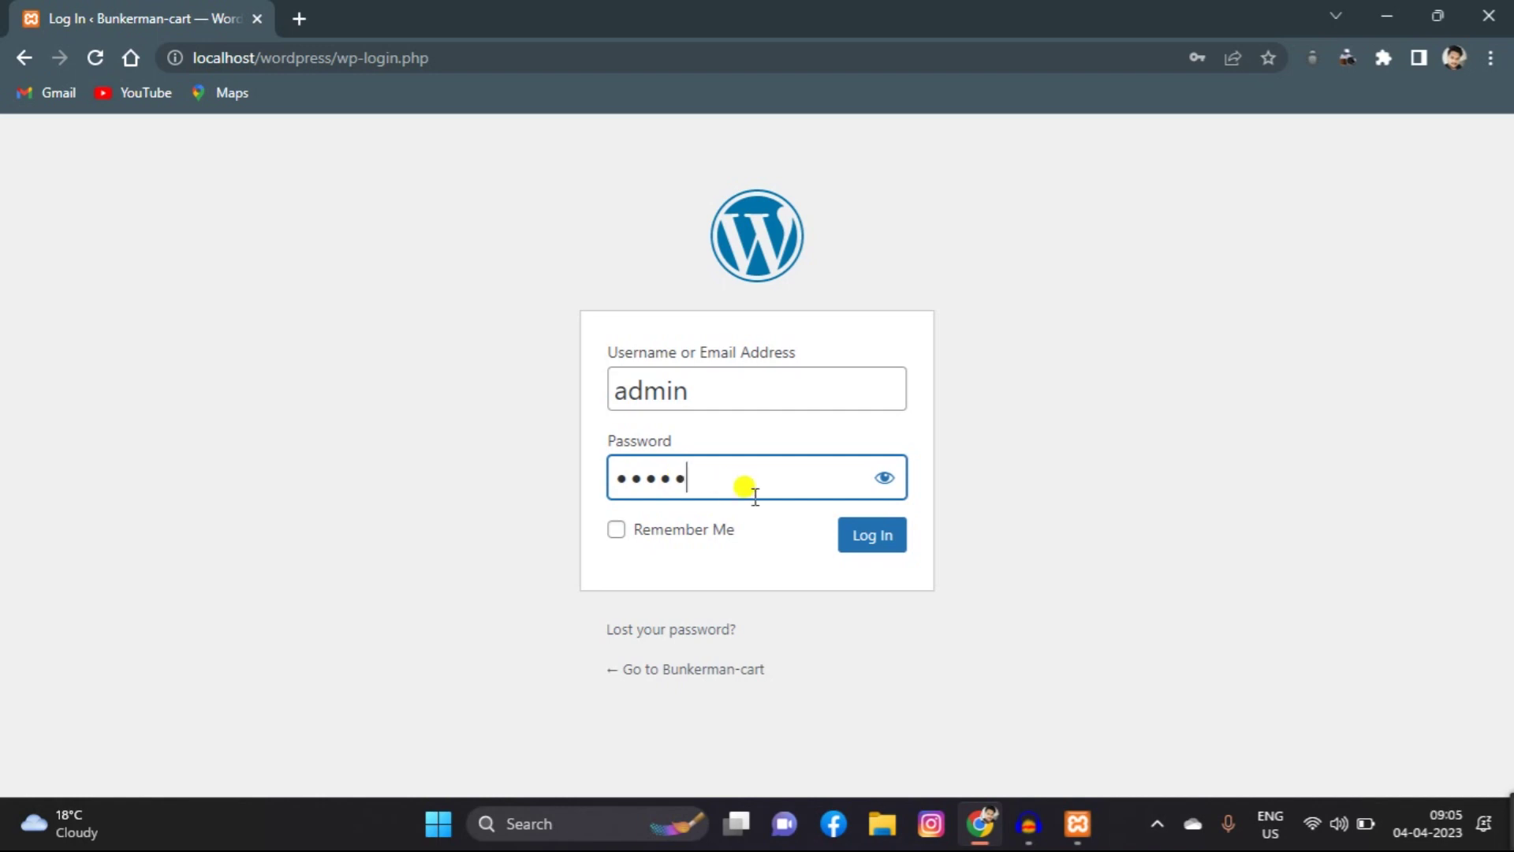
{"action": "left_click", "coordinate": [870, 534]}
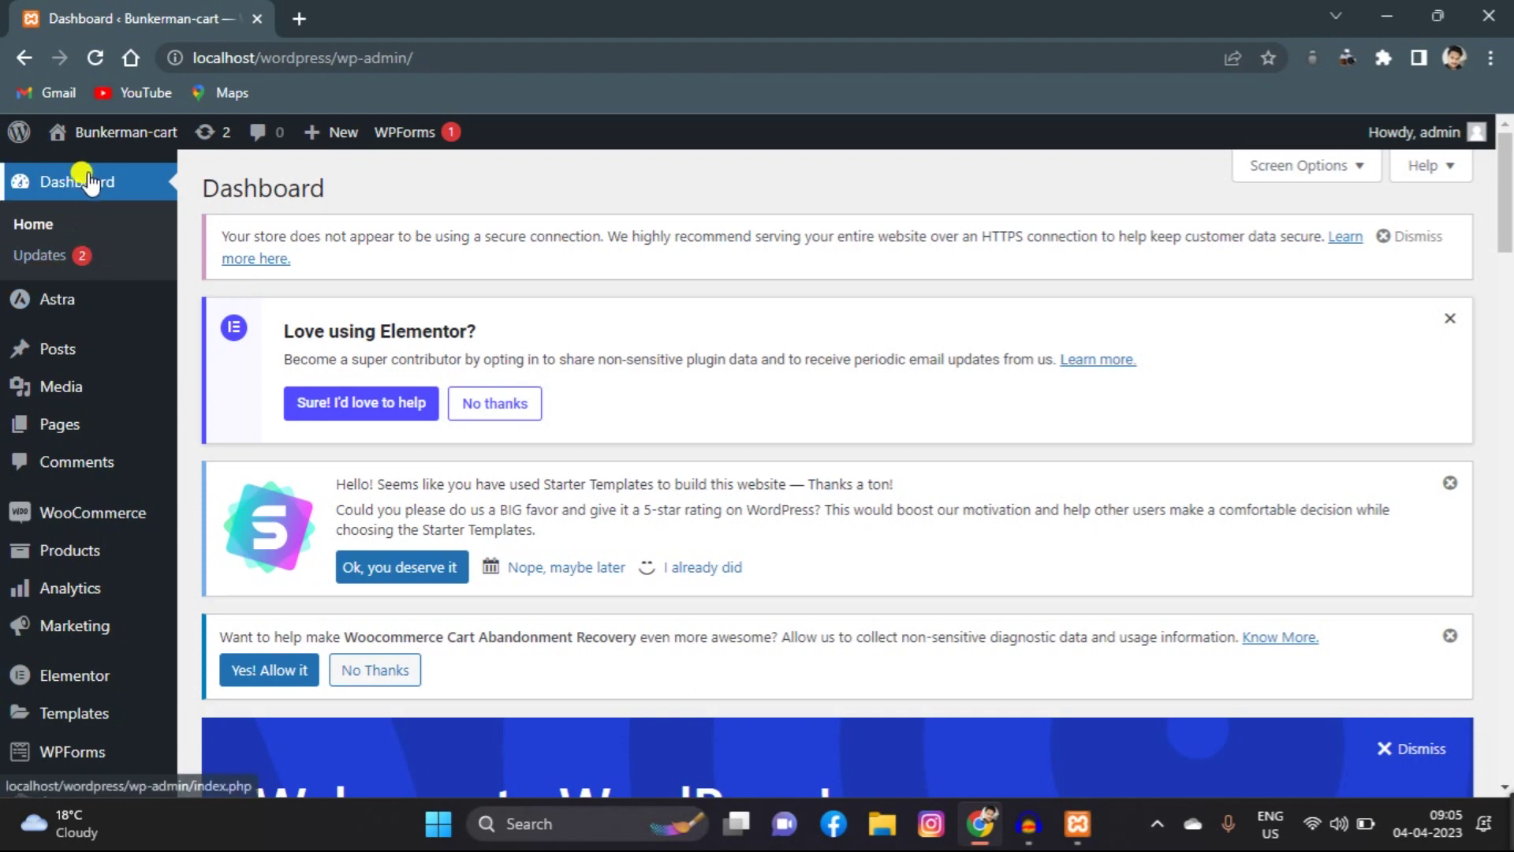
{"action": "mouse_move", "coordinate": [99, 134]}
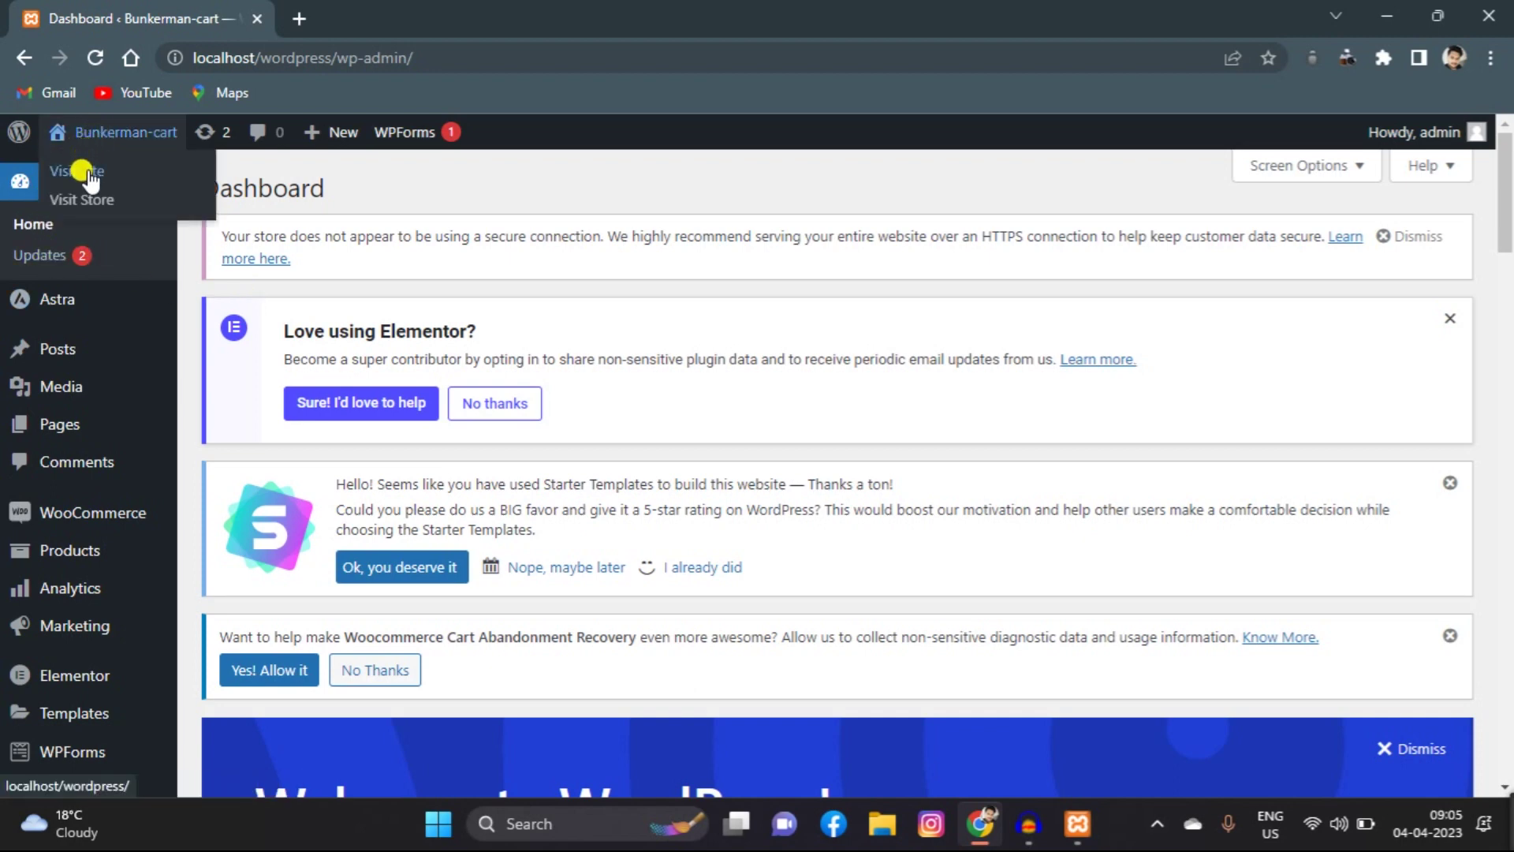
{"action": "left_click", "coordinate": [82, 171]}
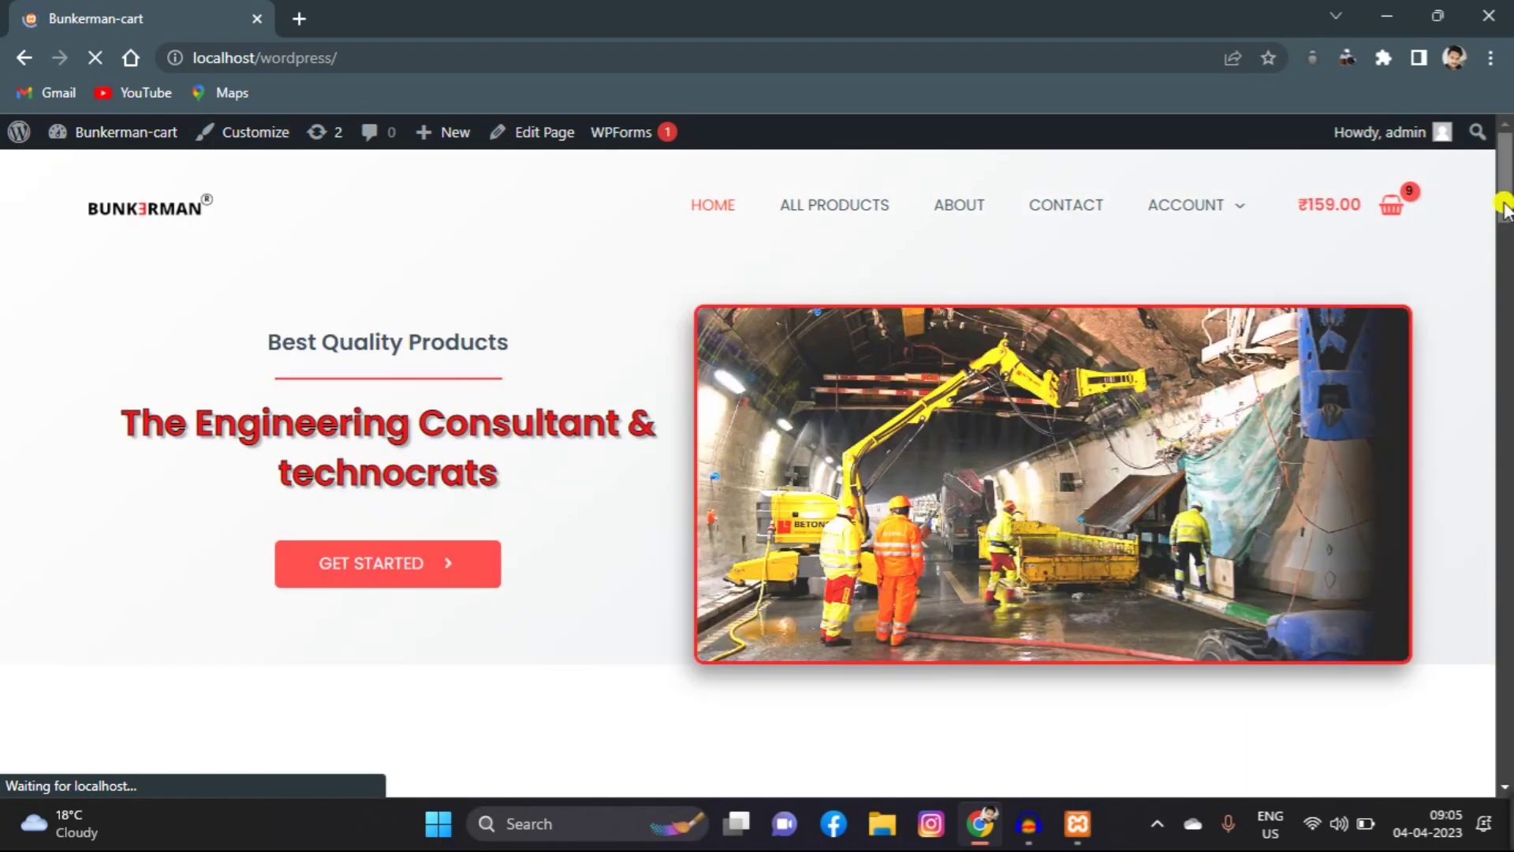
{"action": "left_click_drag", "start_coordinate": [1506, 197], "coordinate": [1507, 280]}
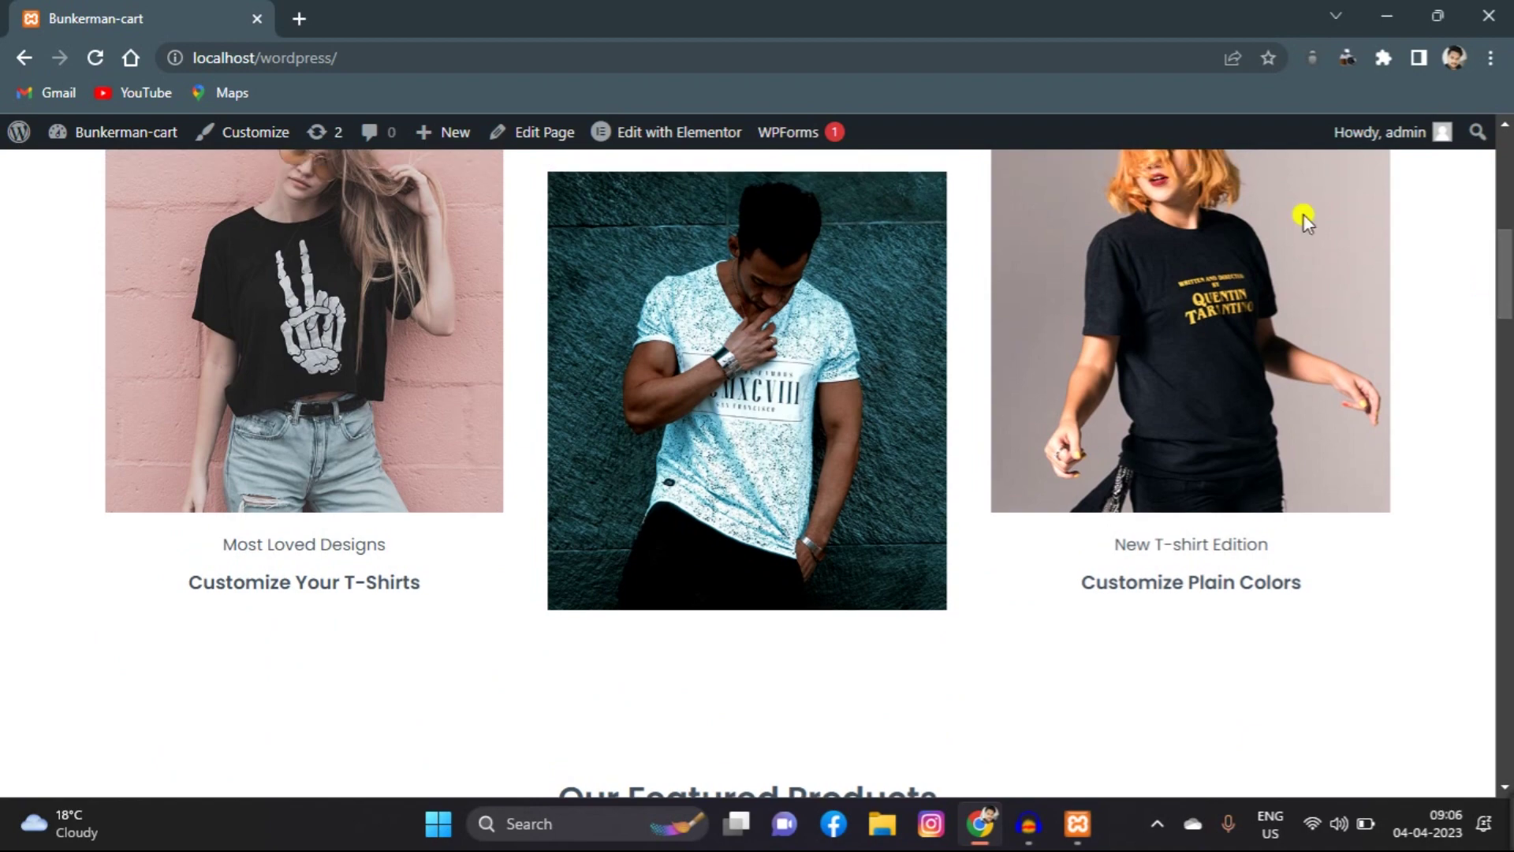
{"action": "left_click", "coordinate": [23, 66]}
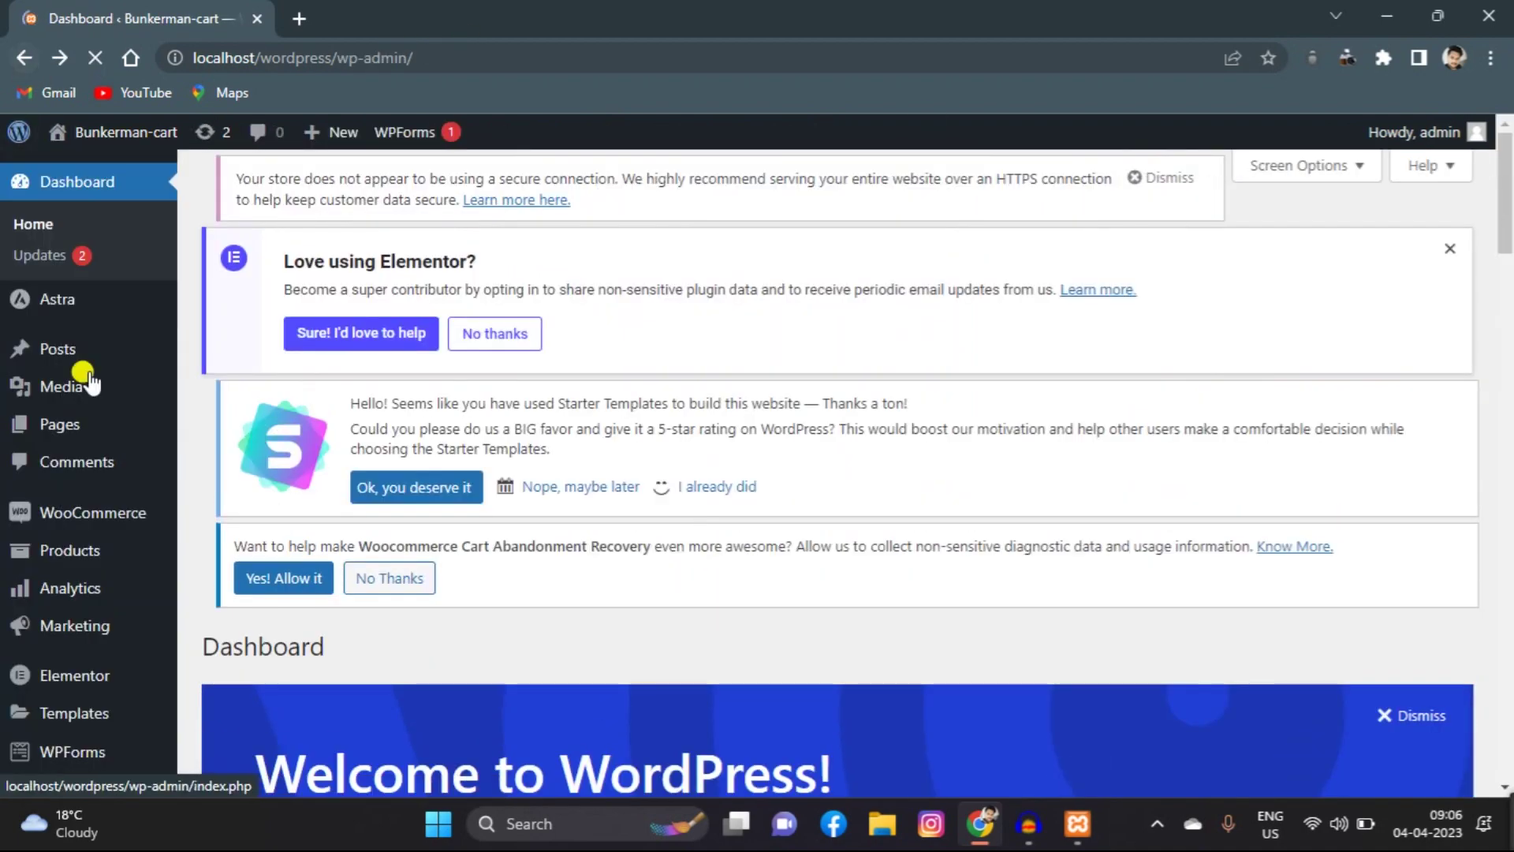
{"action": "mouse_move", "coordinate": [101, 423]}
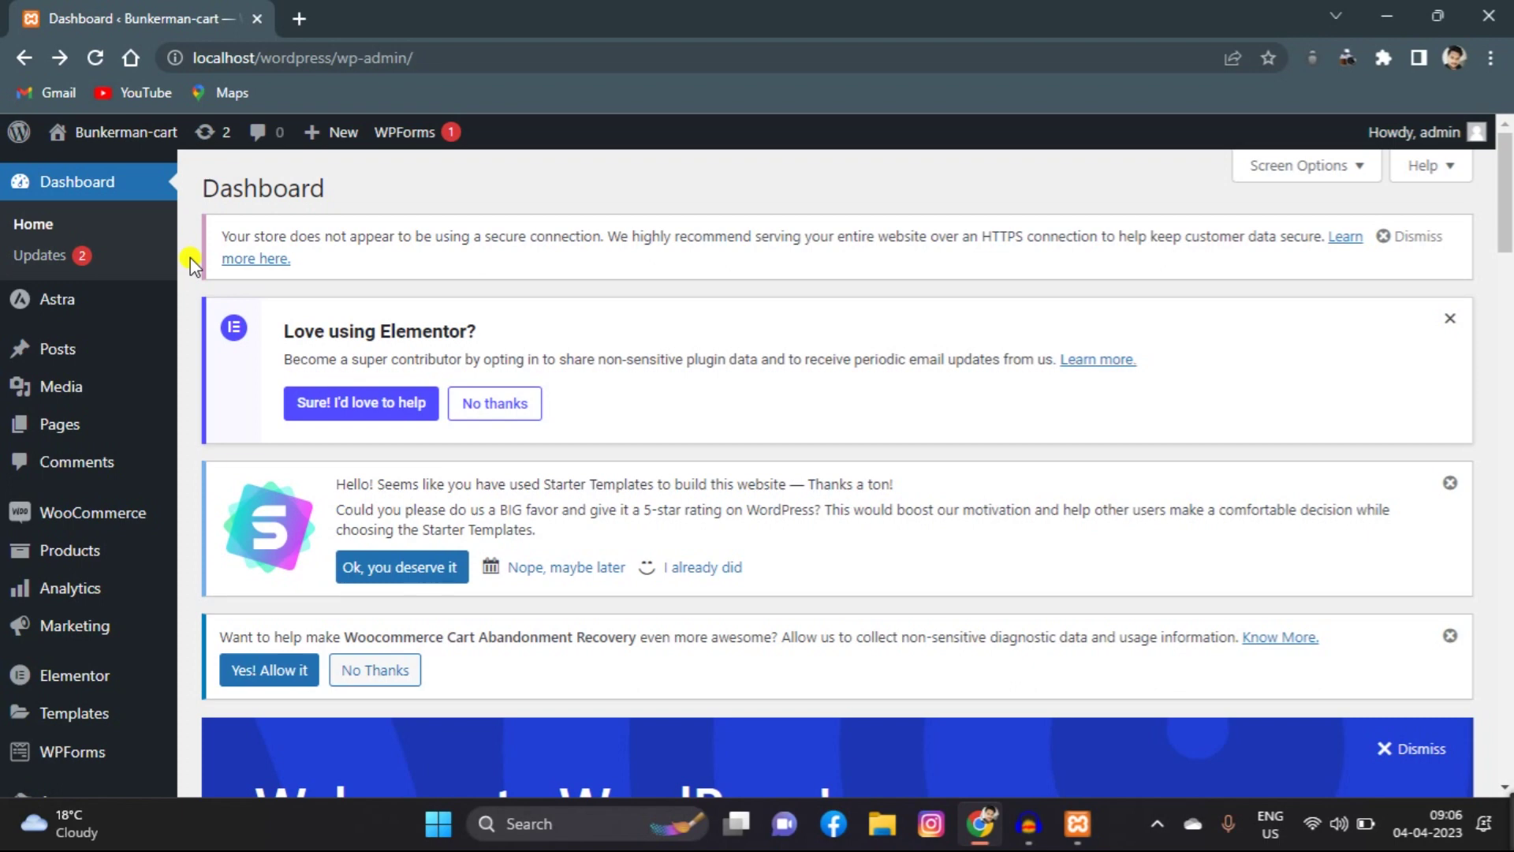